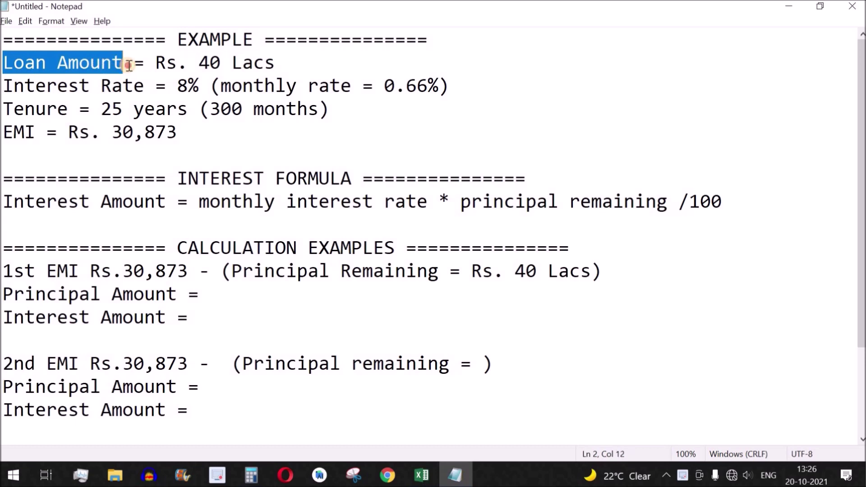
Examine the loan amount and the annual and monthly interest rates in the example section of the notes
{"action": "left_click", "coordinate": [288, 60]}
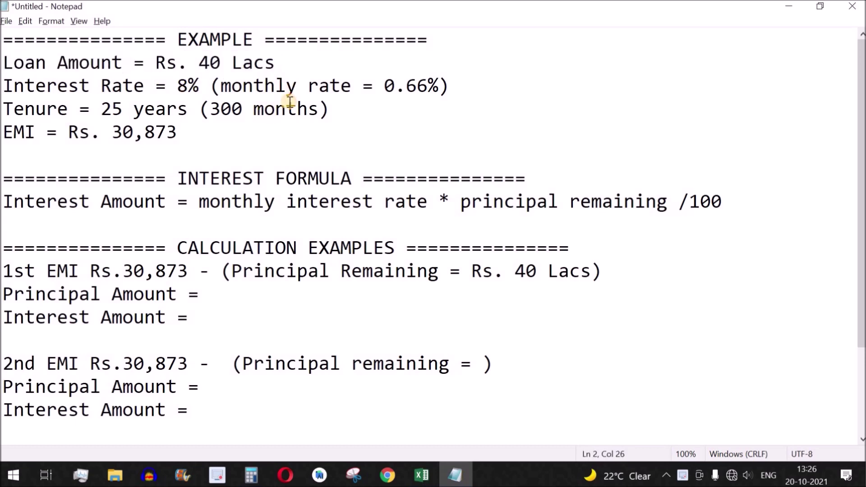
{"action": "left_click_drag", "start_coordinate": [276, 63], "coordinate": [203, 64]}
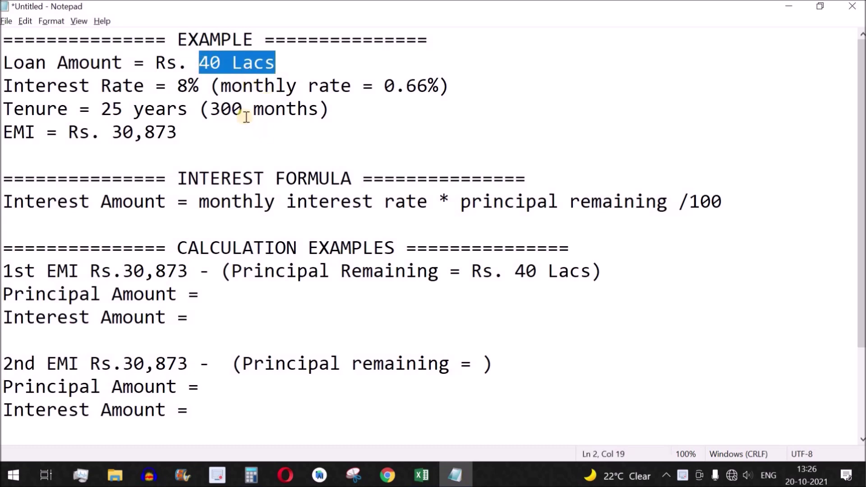
{"action": "left_click", "coordinate": [287, 63]}
{"action": "left_click_drag", "start_coordinate": [279, 63], "coordinate": [203, 63]}
{"action": "left_click", "coordinate": [289, 64]}
{"action": "left_click_drag", "start_coordinate": [282, 63], "coordinate": [145, 64]}
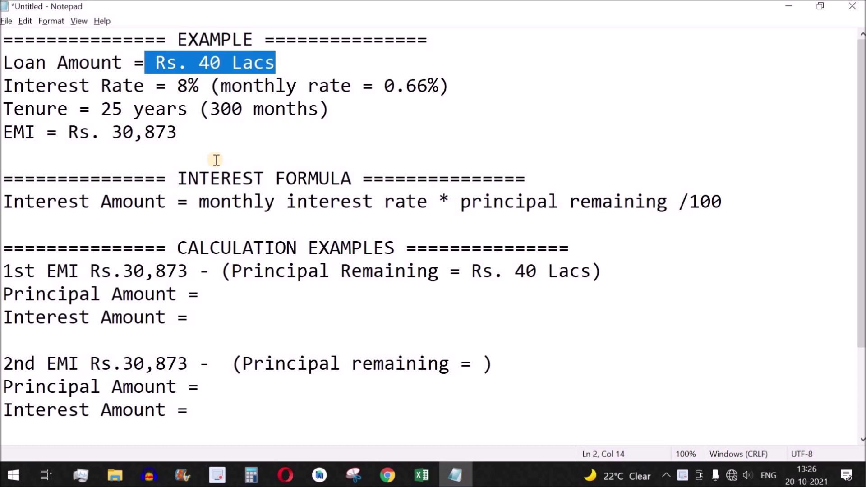
{"action": "left_click", "coordinate": [295, 70]}
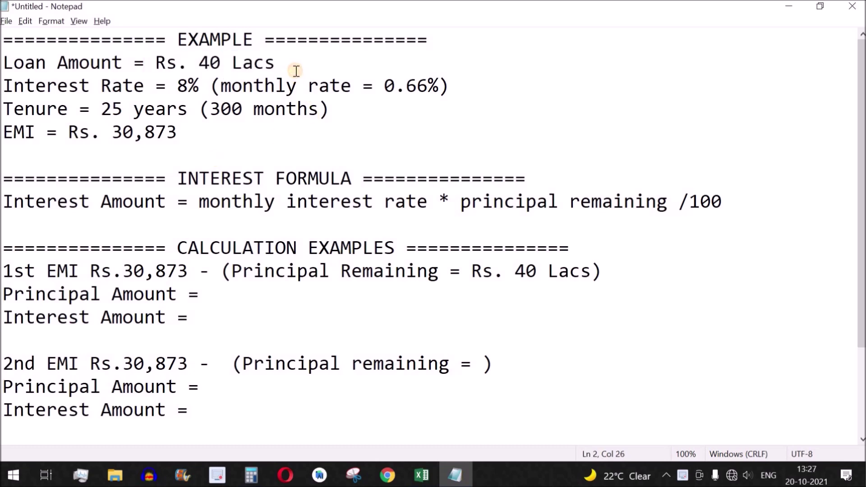
{"action": "left_click_drag", "start_coordinate": [24, 85], "coordinate": [177, 86]}
{"action": "left_click", "coordinate": [204, 112]}
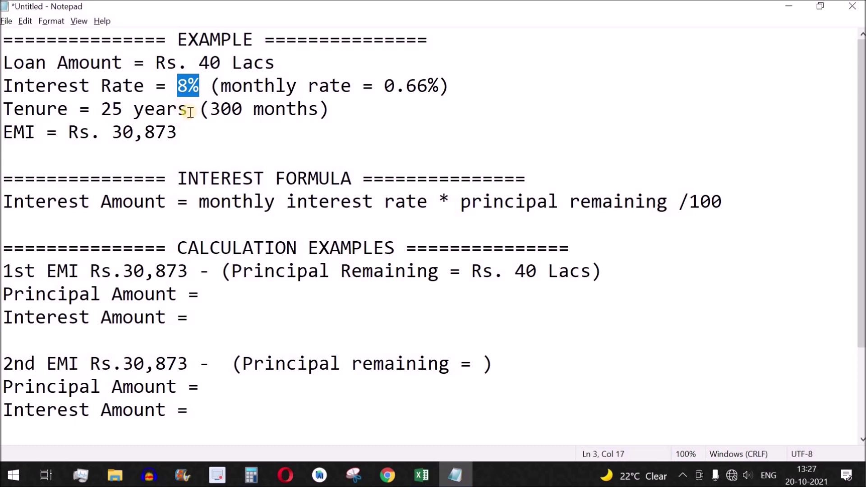
{"action": "left_click_drag", "start_coordinate": [221, 86], "coordinate": [440, 86]}
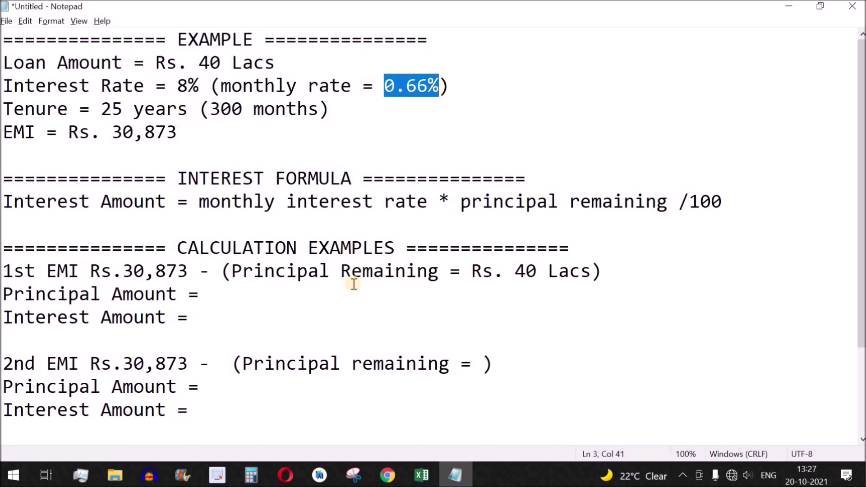
Switch to Calculator and divide the annual interest rate of 8 by 12 to check the monthly rate
{"action": "left_click", "coordinate": [250, 475]}
{"action": "key", "text": "Escape"}
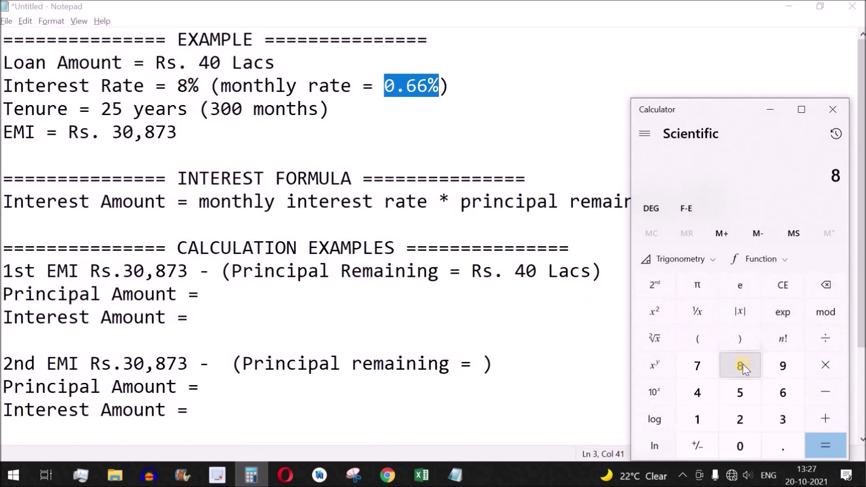
{"action": "left_click", "coordinate": [826, 338]}
{"action": "left_click", "coordinate": [699, 417]}
{"action": "left_click", "coordinate": [730, 424]}
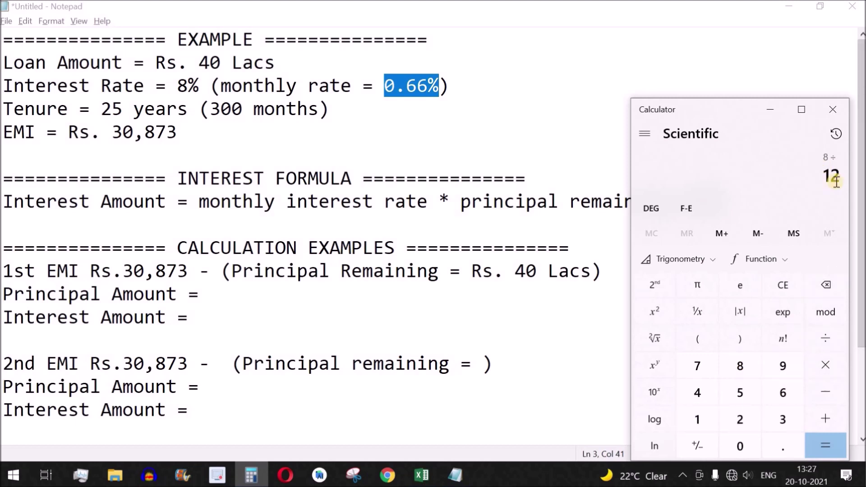
{"action": "left_click", "coordinate": [825, 446]}
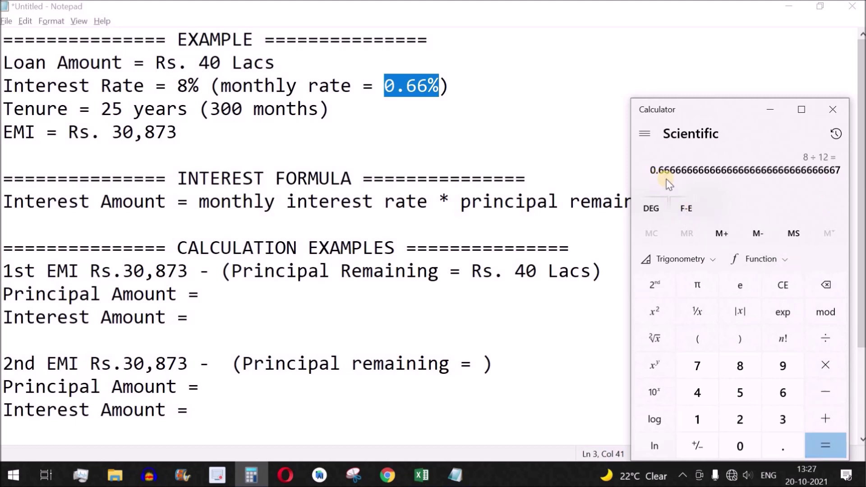
Return to the Notepad notes and examine the monthly rate, its place in the interest formula, the tenure and the EMI
{"action": "left_click", "coordinate": [424, 95]}
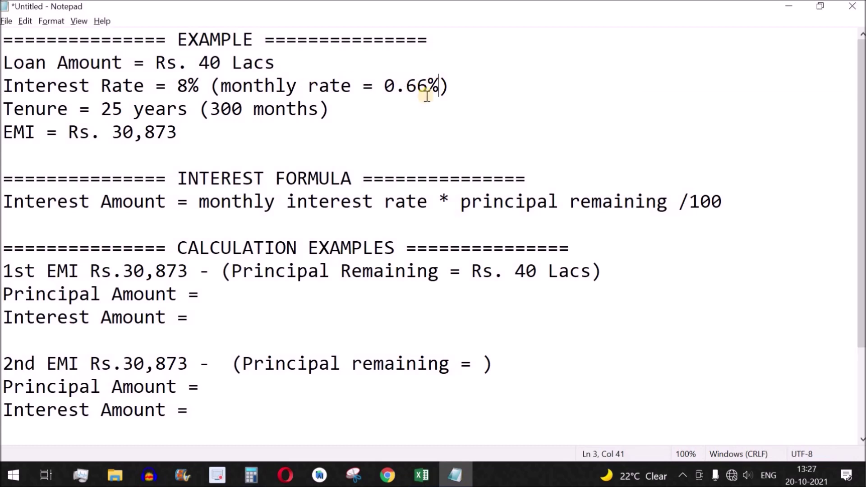
{"action": "left_click_drag", "start_coordinate": [440, 88], "coordinate": [235, 90]}
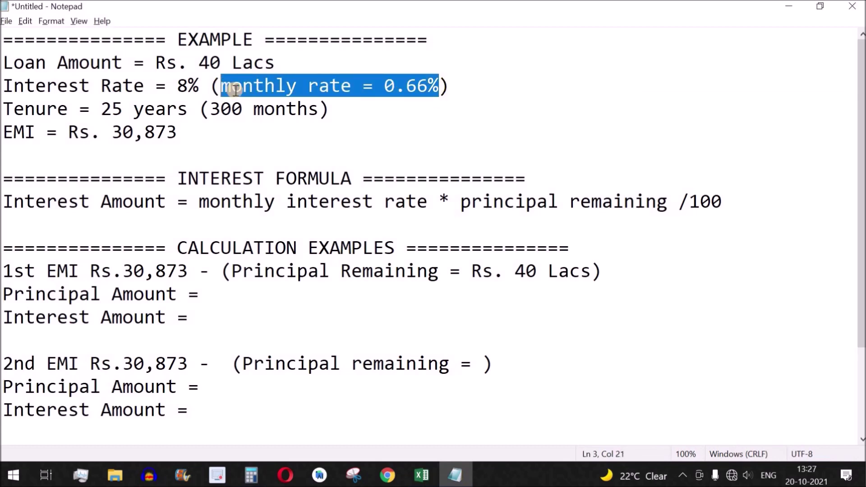
{"action": "left_click_drag", "start_coordinate": [200, 205], "coordinate": [425, 204]}
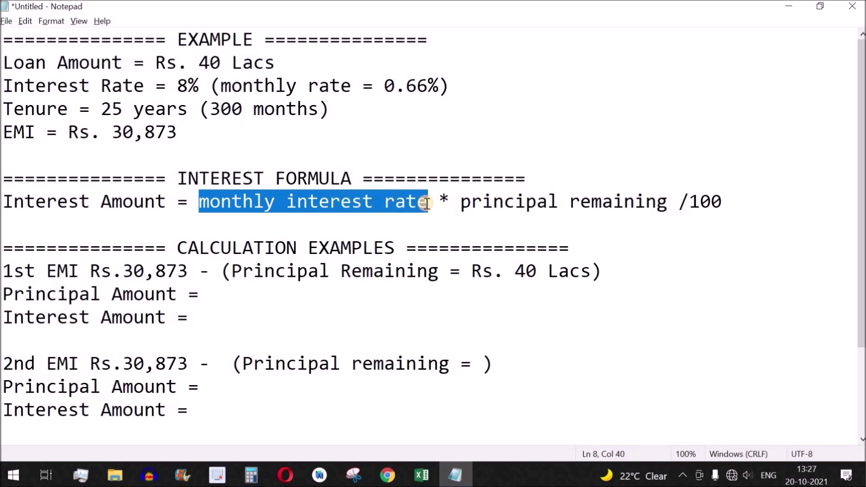
{"action": "left_click", "coordinate": [46, 111]}
{"action": "left_click_drag", "start_coordinate": [7, 110], "coordinate": [188, 110]}
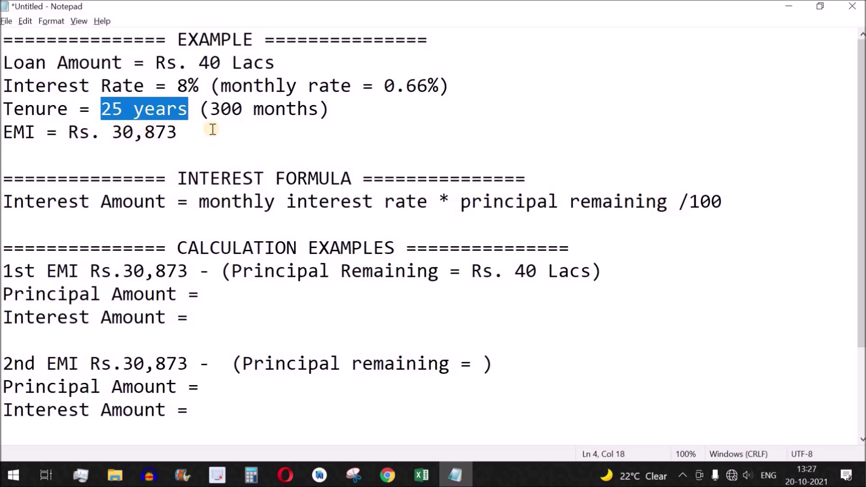
{"action": "left_click", "coordinate": [67, 110]}
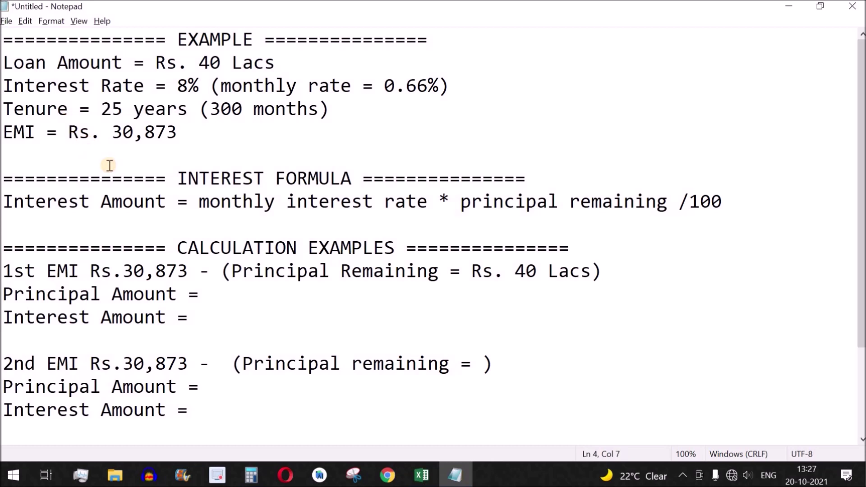
{"action": "left_click_drag", "start_coordinate": [212, 108], "coordinate": [324, 110]}
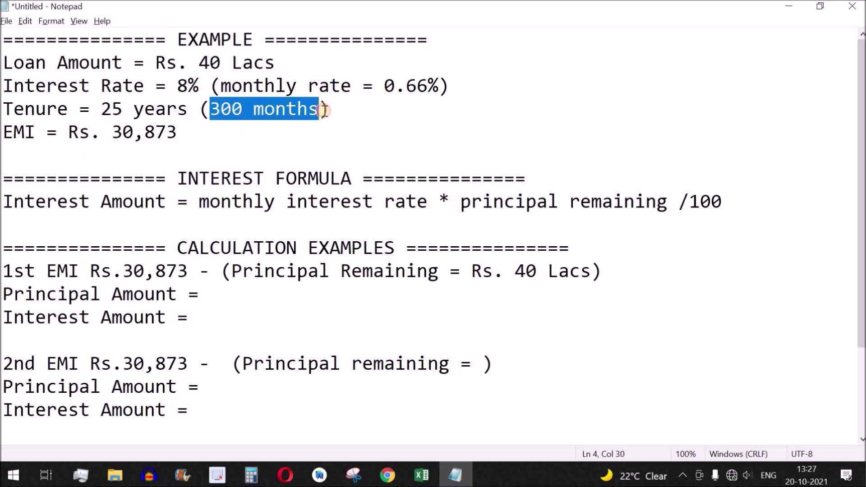
{"action": "left_click", "coordinate": [341, 112]}
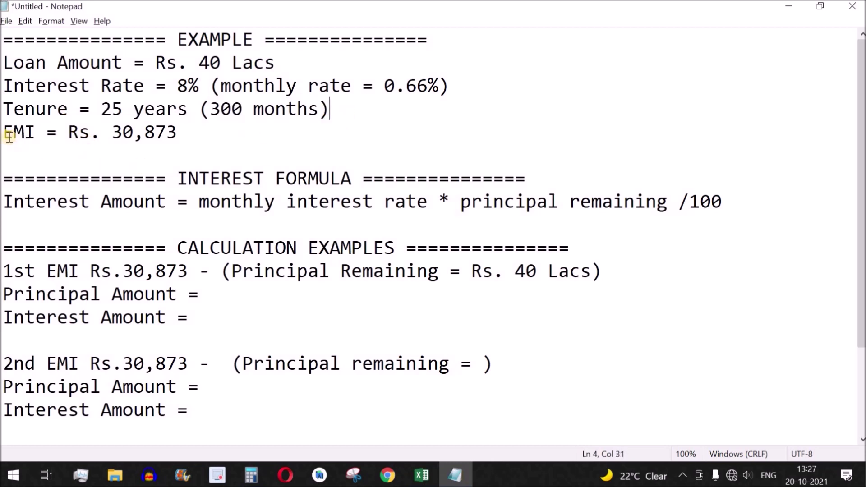
{"action": "left_click_drag", "start_coordinate": [2, 131], "coordinate": [35, 131]}
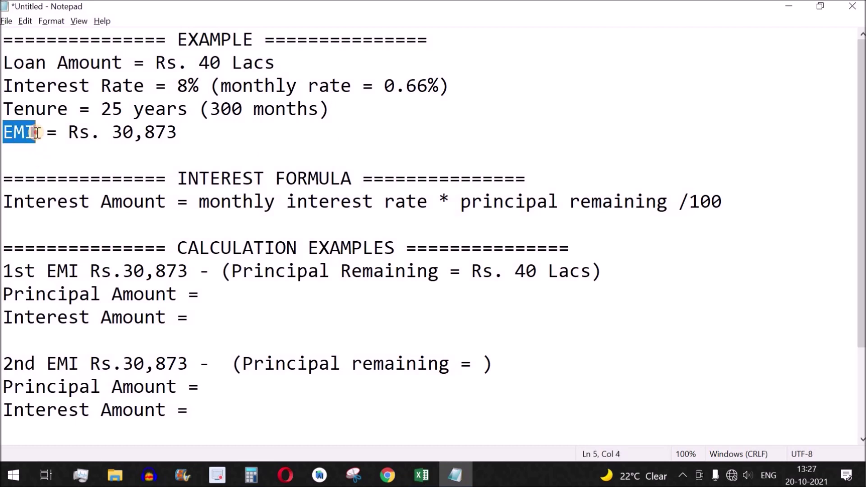
{"action": "left_click_drag", "start_coordinate": [193, 132], "coordinate": [75, 132]}
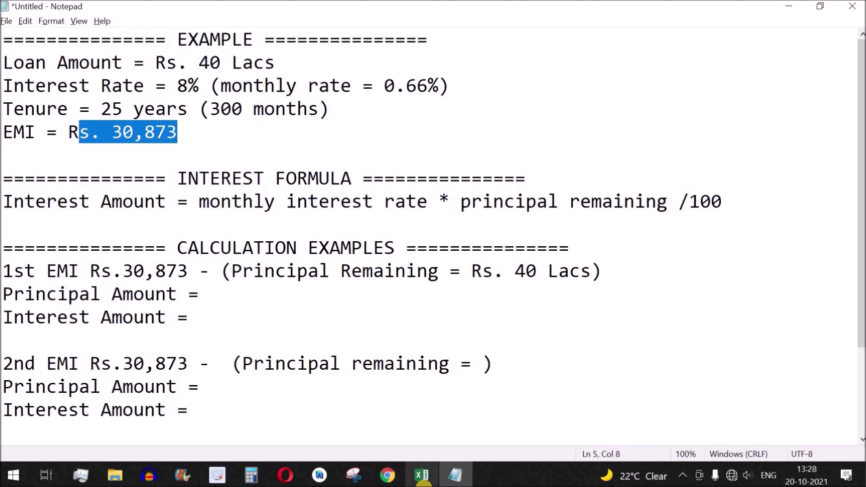
Switch to the Excel home loan calculator and examine the loan inputs and the monthly EMI, principal and interest columns
{"action": "left_click", "coordinate": [422, 475]}
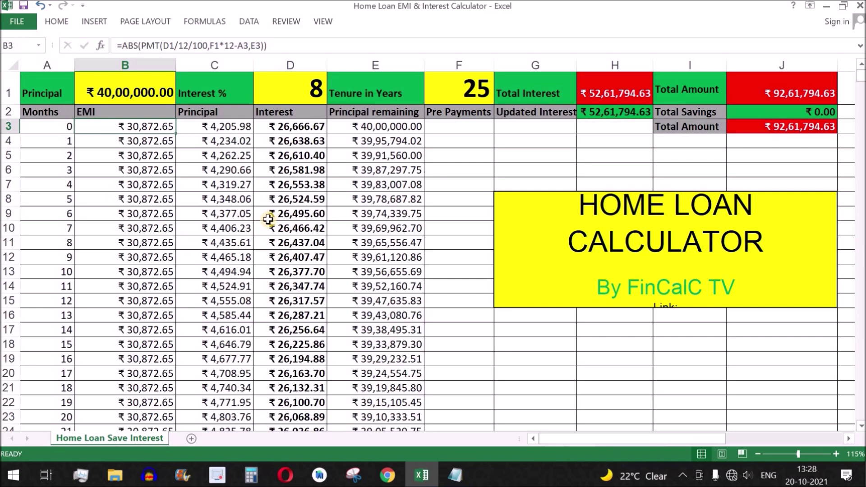
{"action": "left_click", "coordinate": [118, 88]}
{"action": "left_click", "coordinate": [280, 93]}
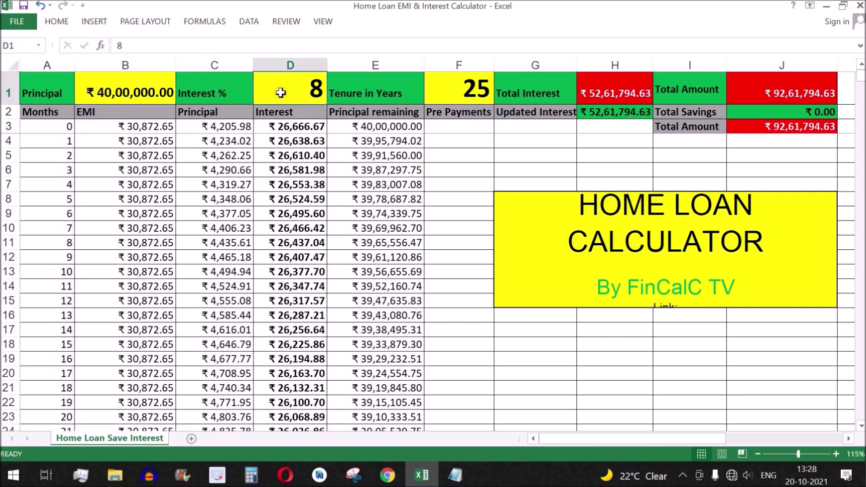
{"action": "left_click", "coordinate": [444, 92]}
{"action": "left_click_drag", "start_coordinate": [473, 91], "coordinate": [122, 91]}
{"action": "left_click_drag", "start_coordinate": [144, 128], "coordinate": [141, 314]}
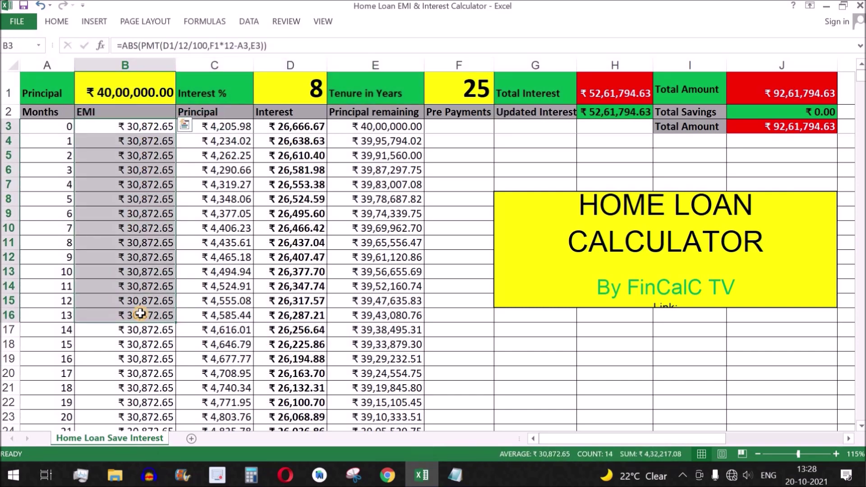
{"action": "left_click_drag", "start_coordinate": [217, 127], "coordinate": [276, 289]}
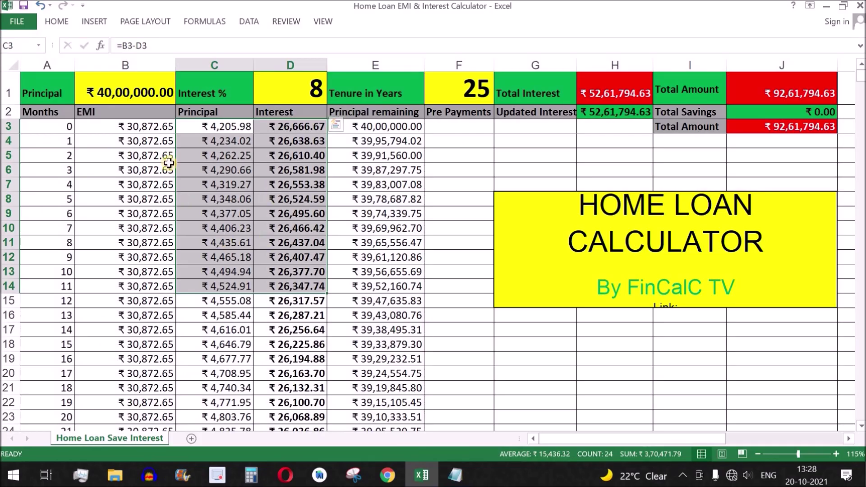
{"action": "key", "text": "Left"}
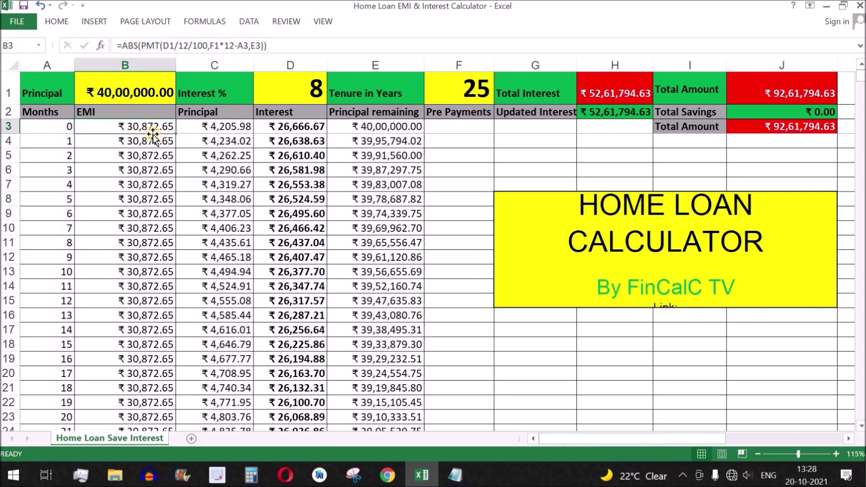
Return to the Notepad notes and append "(Principal amount + interest amount)" to the EMI line of the example
{"action": "key", "text": "alt+Tab"}
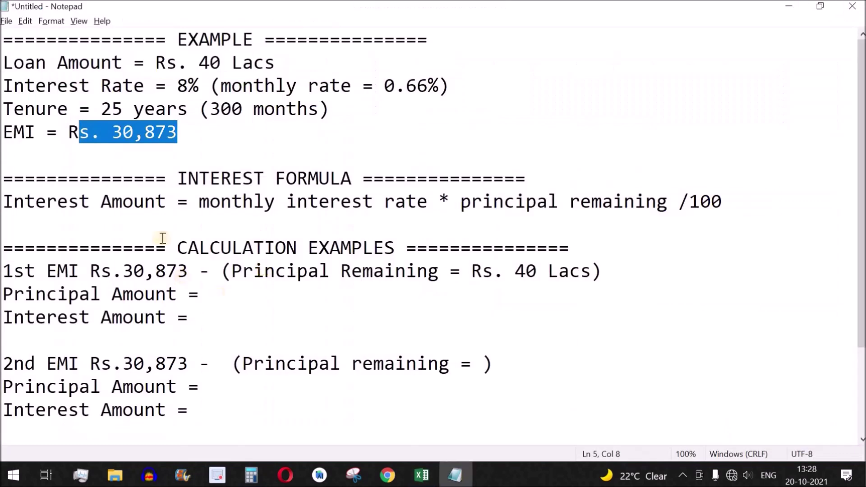
{"action": "left_click", "coordinate": [190, 132]}
{"action": "left_click_drag", "start_coordinate": [116, 133], "coordinate": [194, 133]}
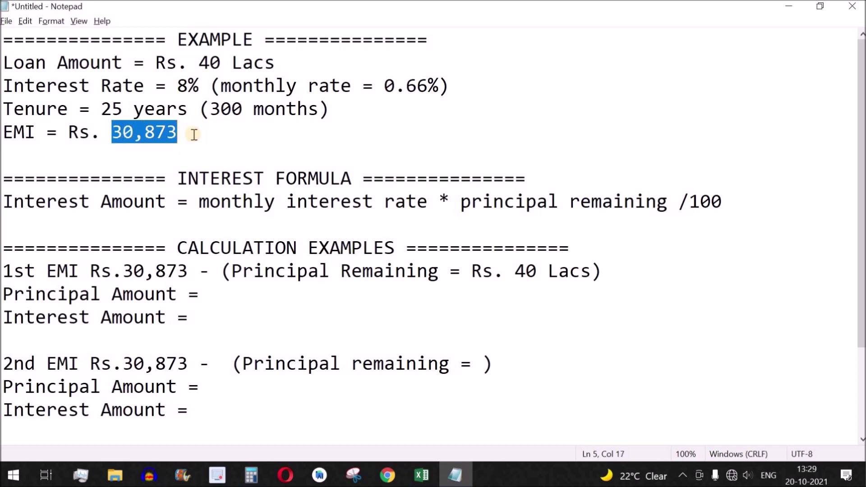
{"action": "left_click", "coordinate": [198, 133]}
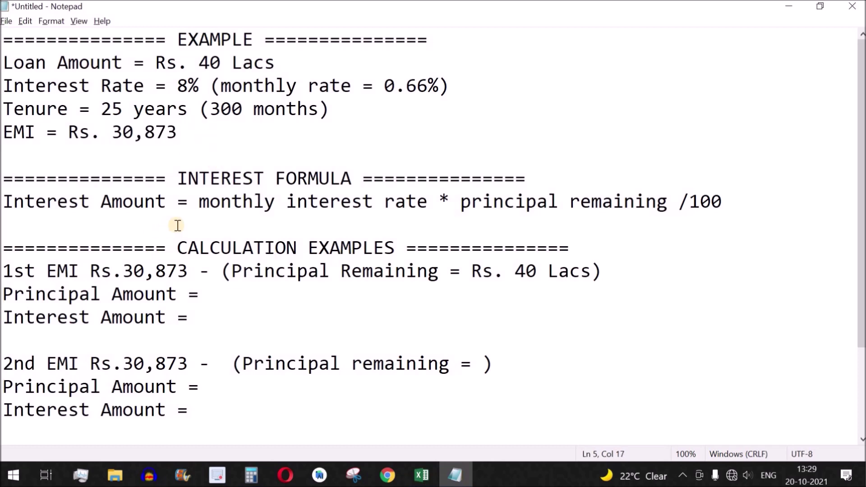
{"action": "left_click_drag", "start_coordinate": [175, 132], "coordinate": [3, 132]}
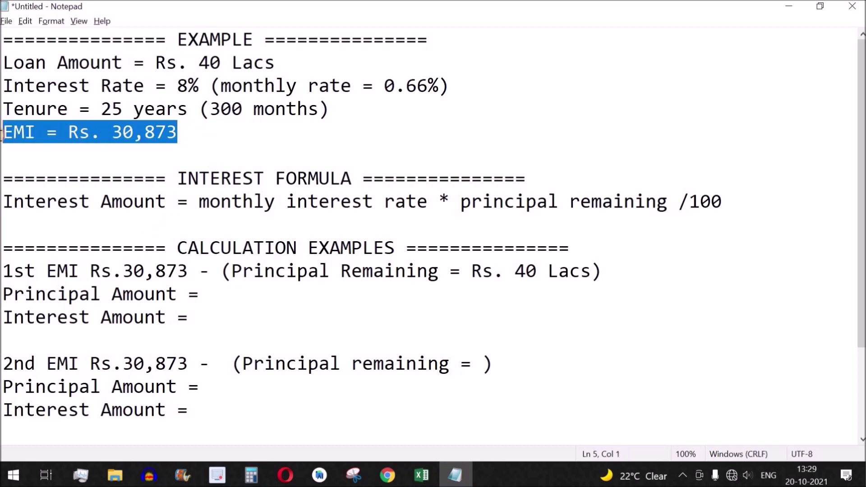
{"action": "left_click", "coordinate": [232, 132]}
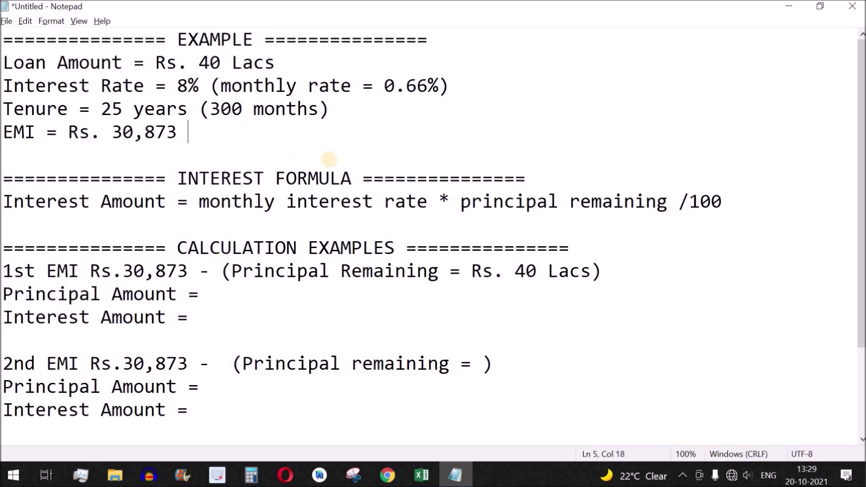
{"action": "type", "text": "Princip"}
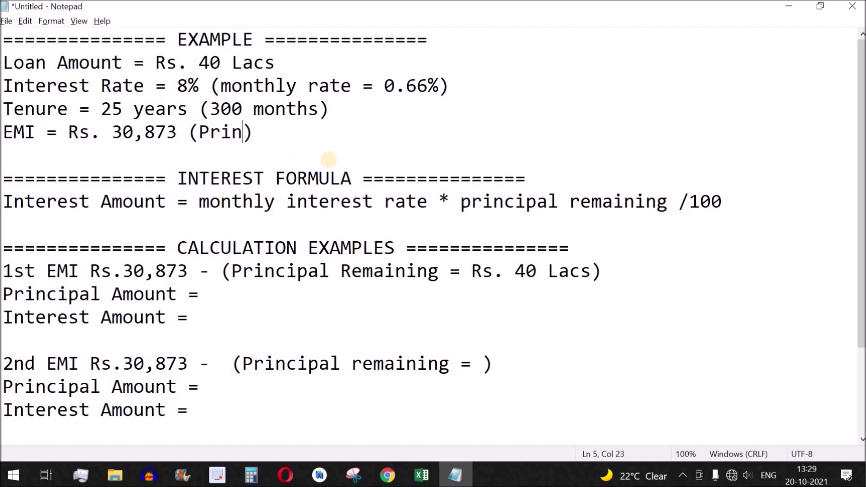
{"action": "type", "text": "al amount "}
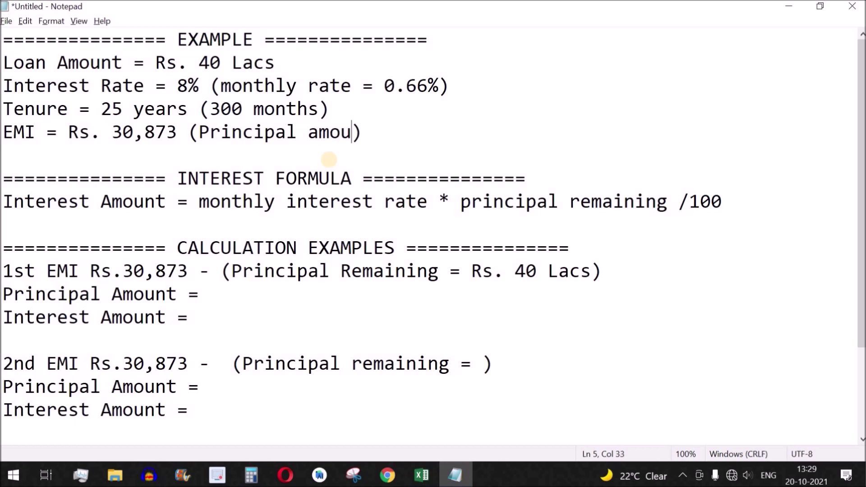
{"action": "type", "text": "+ in"}
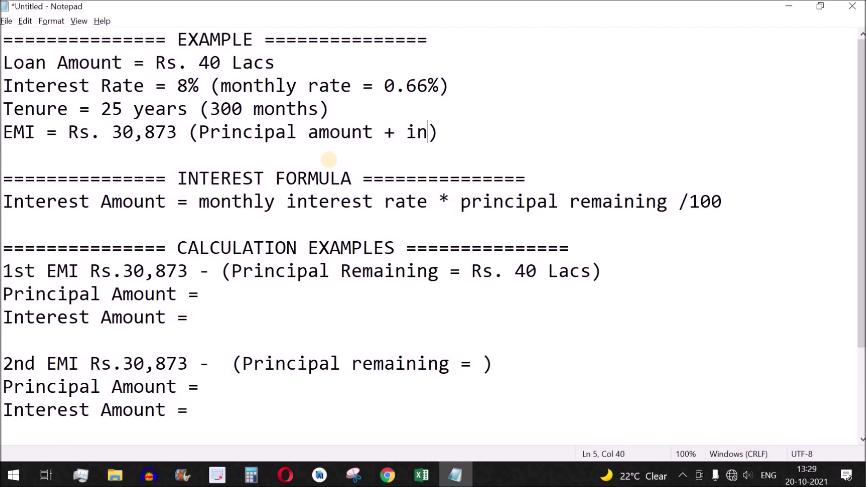
{"action": "type", "text": "terest amount"}
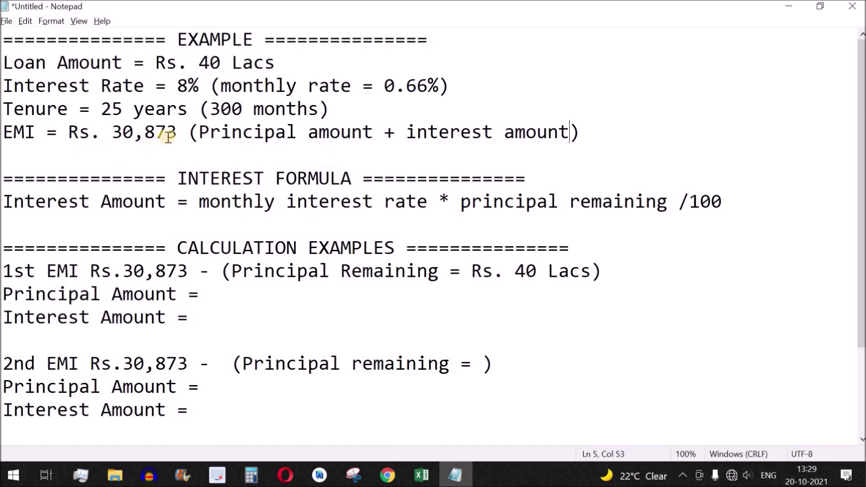
Review the EMI amount, its principal and interest parts, and the loan amount in the example section
{"action": "left_click_drag", "start_coordinate": [176, 131], "coordinate": [113, 133]}
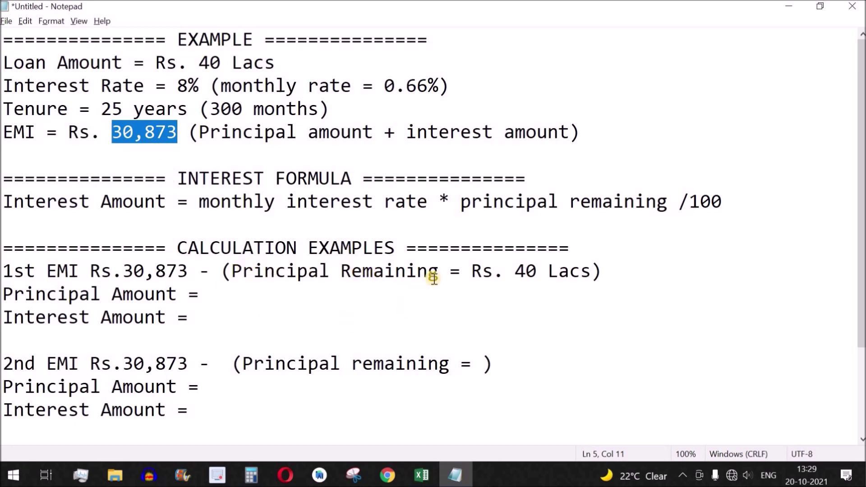
{"action": "key", "text": "Left"}
{"action": "left_click_drag", "start_coordinate": [3, 133], "coordinate": [406, 133]}
{"action": "left_click", "coordinate": [571, 132]}
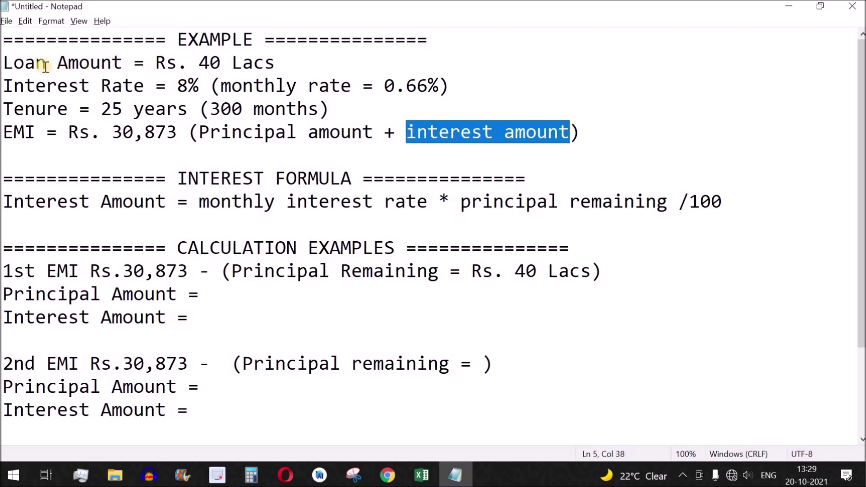
{"action": "left_click_drag", "start_coordinate": [9, 63], "coordinate": [123, 62]}
{"action": "left_click_drag", "start_coordinate": [199, 63], "coordinate": [280, 64]}
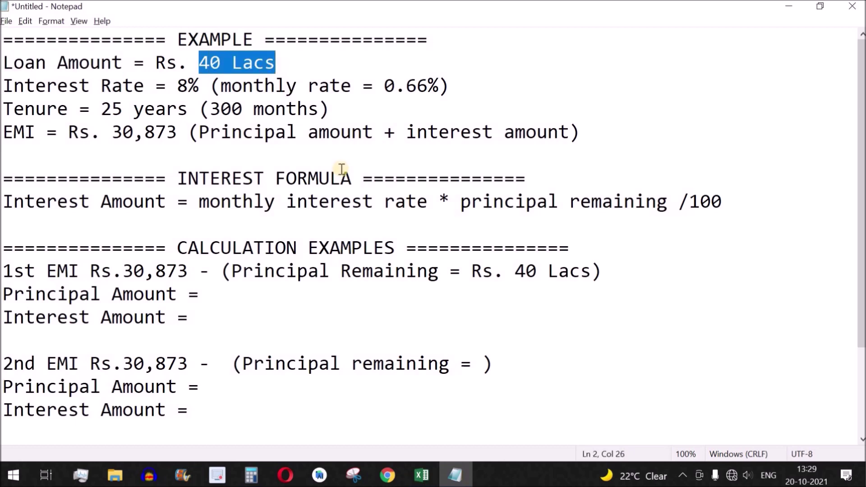
Review the loan amount and EMI parts, plus the interest formula's monthly rate, remaining principal and division by 100
{"action": "left_click_drag", "start_coordinate": [290, 63], "coordinate": [202, 62]}
{"action": "left_click_drag", "start_coordinate": [201, 132], "coordinate": [569, 132]}
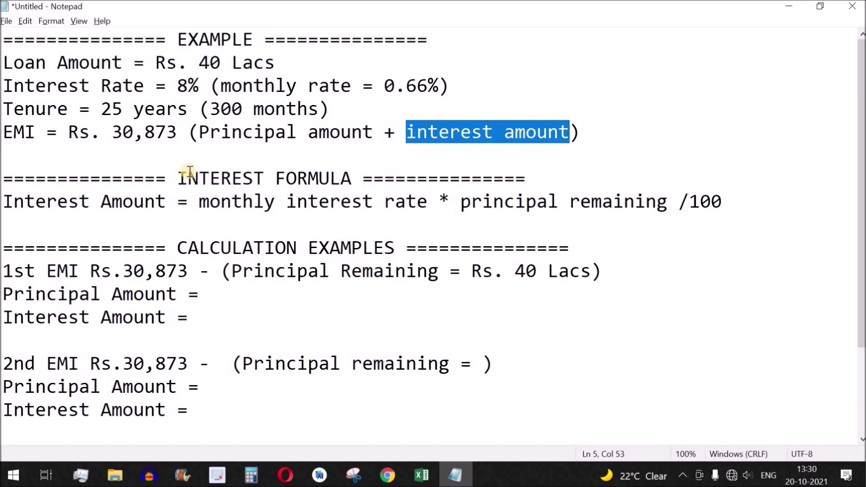
{"action": "left_click_drag", "start_coordinate": [374, 132], "coordinate": [199, 132]}
{"action": "left_click_drag", "start_coordinate": [407, 132], "coordinate": [569, 131]}
{"action": "left_click_drag", "start_coordinate": [6, 201], "coordinate": [484, 208]}
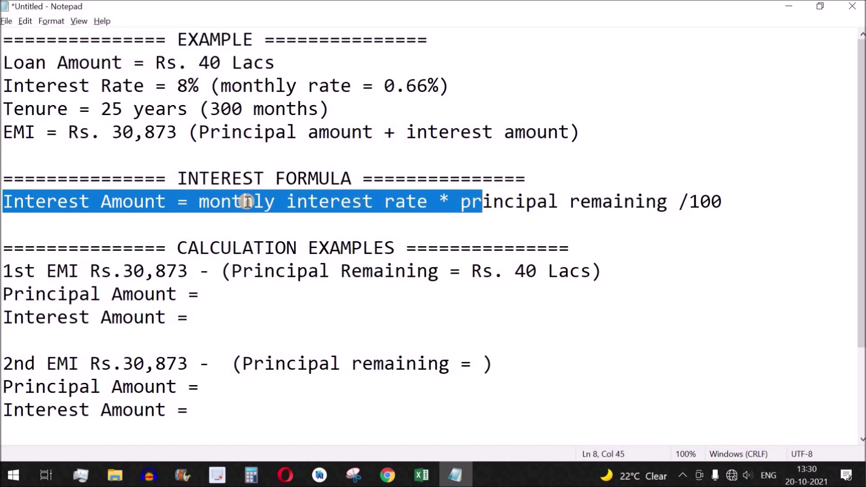
{"action": "left_click_drag", "start_coordinate": [199, 205], "coordinate": [668, 203]}
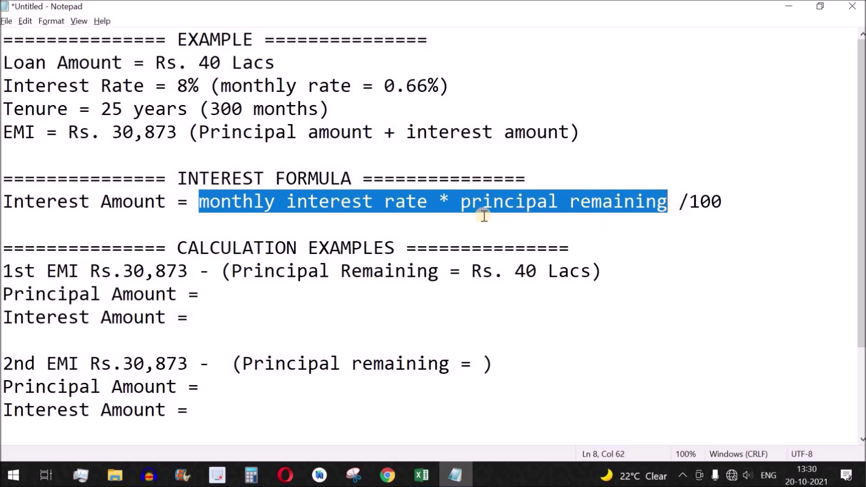
{"action": "left_click", "coordinate": [469, 206]}
{"action": "left_click_drag", "start_coordinate": [464, 205], "coordinate": [663, 204]}
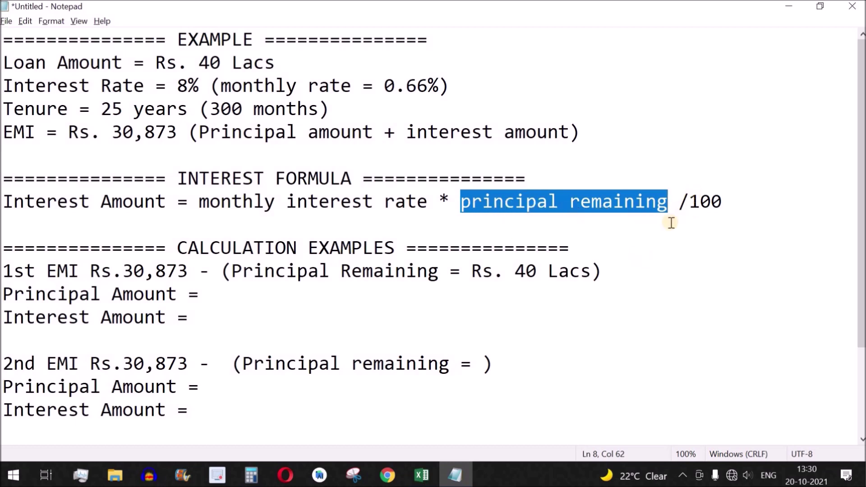
{"action": "left_click_drag", "start_coordinate": [736, 201], "coordinate": [695, 202]}
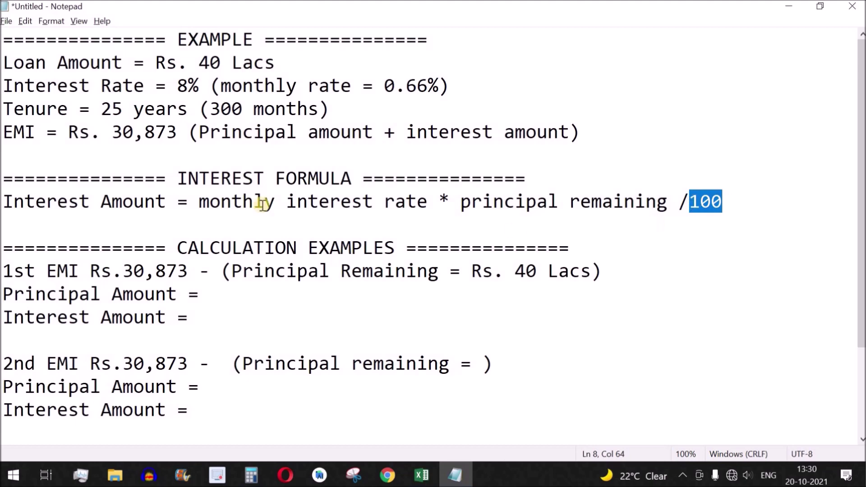
{"action": "left_click_drag", "start_coordinate": [118, 201], "coordinate": [657, 203]}
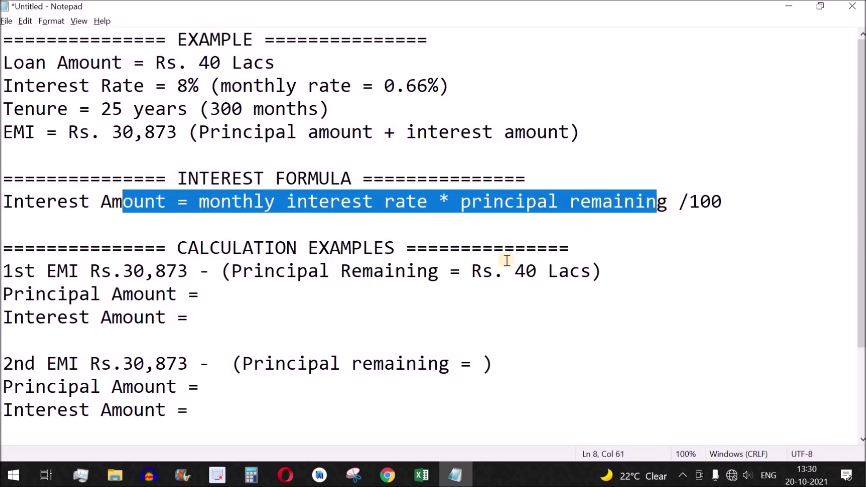
Check the first EMI's amount and remaining principal, and use Calculator to divide the 8% annual rate by 12
{"action": "scroll", "coordinate": [435, 267], "scroll_direction": "down", "scroll_amount": 2}
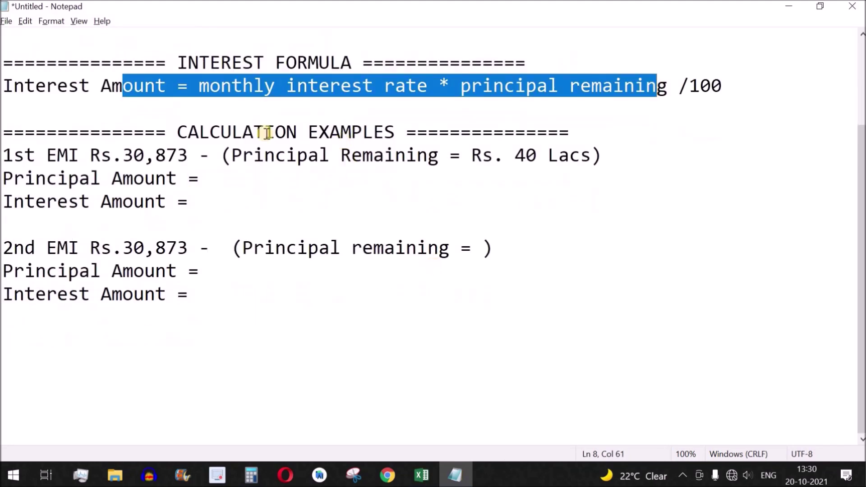
{"action": "left_click_drag", "start_coordinate": [7, 156], "coordinate": [181, 159]}
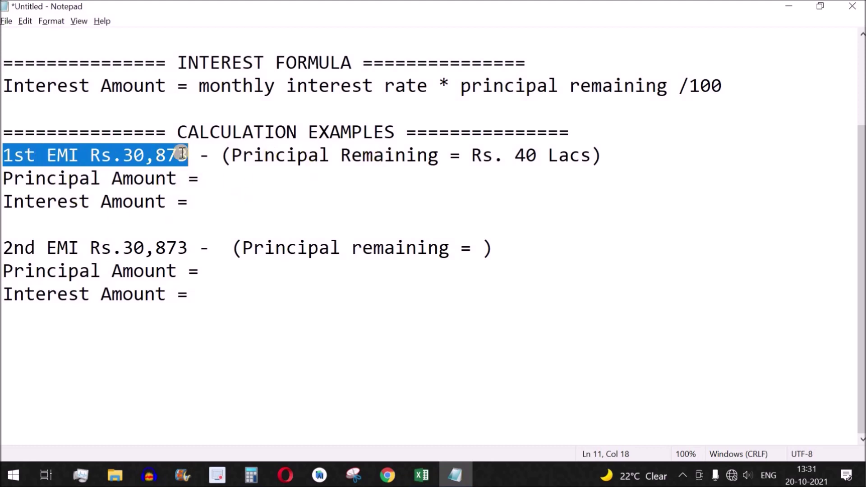
{"action": "left_click_drag", "start_coordinate": [231, 157], "coordinate": [591, 156]}
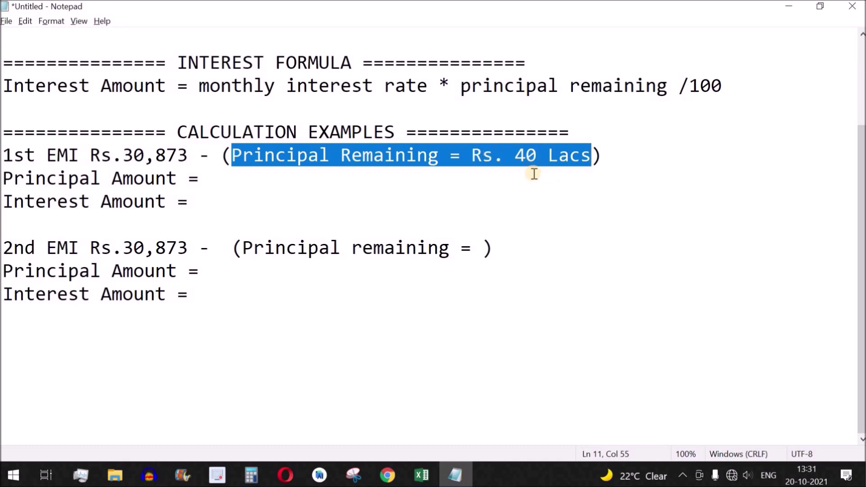
{"action": "left_click", "coordinate": [251, 475]}
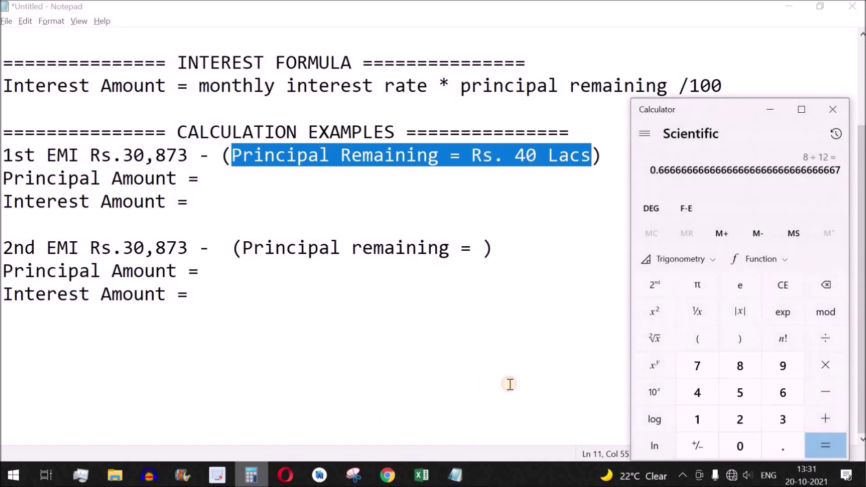
{"action": "key", "text": "Escape"}
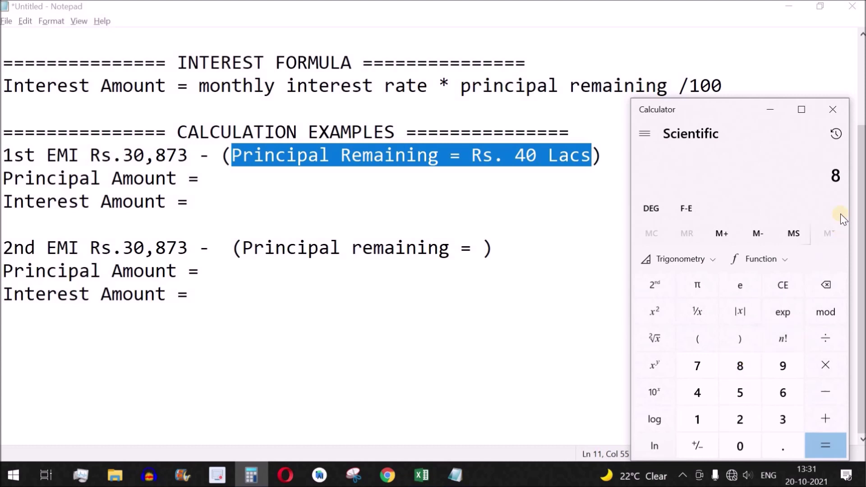
{"action": "left_click", "coordinate": [825, 338]}
{"action": "left_click", "coordinate": [698, 419]}
{"action": "left_click", "coordinate": [740, 420]}
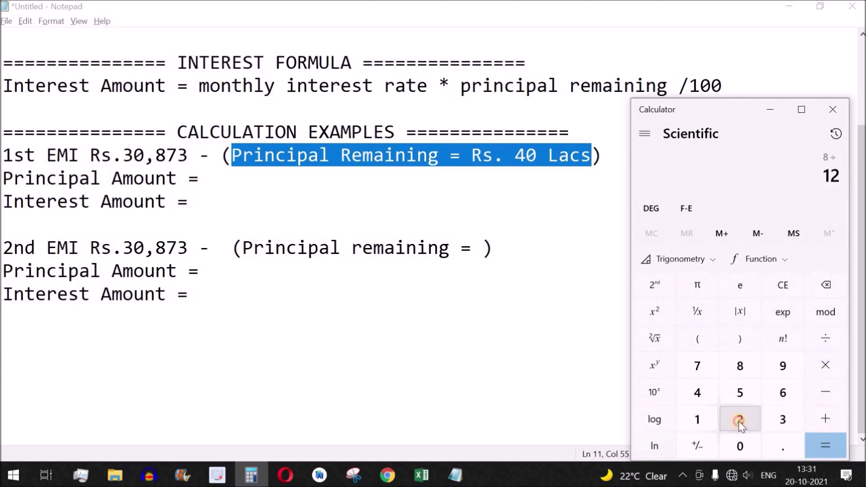
{"action": "left_click", "coordinate": [821, 446]}
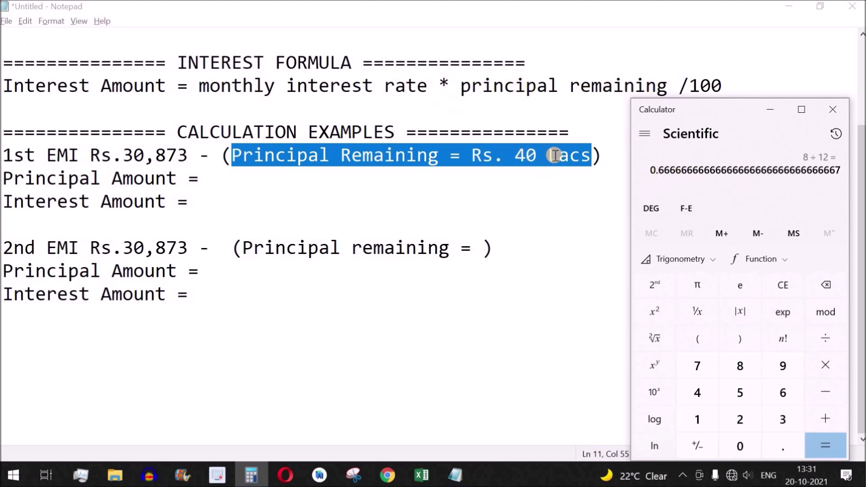
Multiply the monthly rate by 4000000, divide by 100, and enter Rs. 26,666.66 as the first EMI's interest amount in Notepad
{"action": "left_click", "coordinate": [833, 366]}
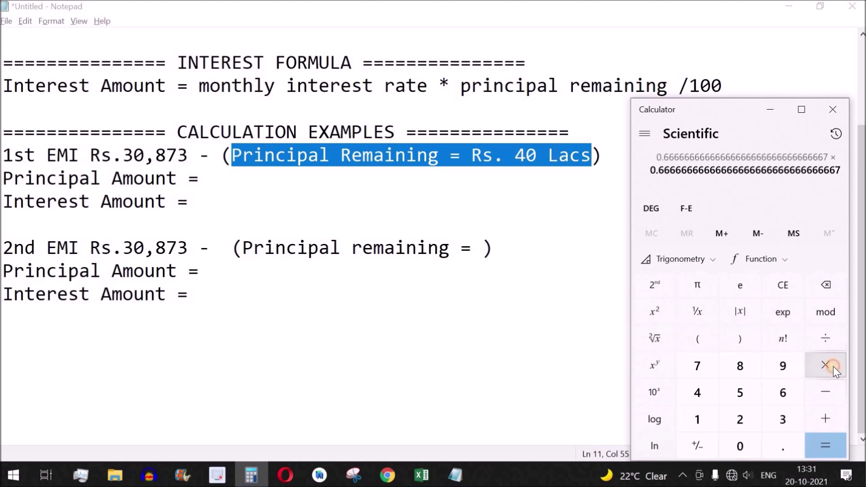
{"action": "left_click", "coordinate": [707, 395]}
{"action": "left_click", "coordinate": [741, 445]}
{"action": "left_click", "coordinate": [740, 444]}
{"action": "left_click", "coordinate": [740, 444]}
{"action": "left_click", "coordinate": [740, 444]}
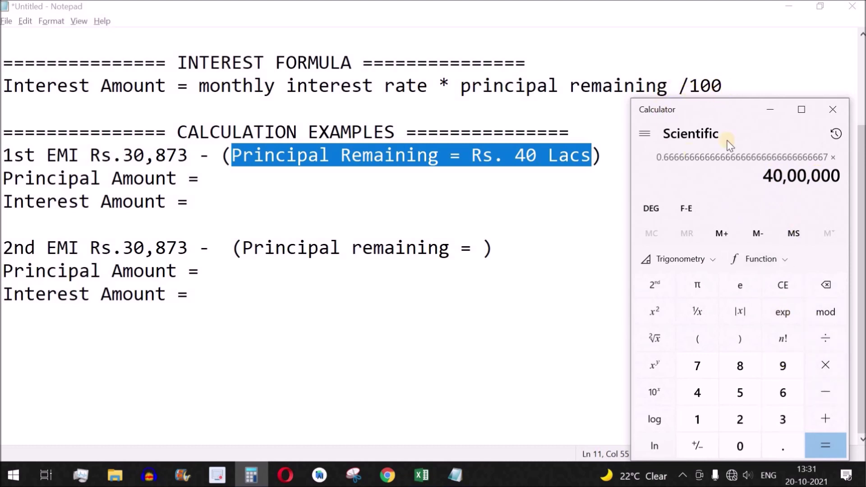
{"action": "left_click", "coordinate": [826, 338]}
{"action": "left_click", "coordinate": [697, 420]}
{"action": "left_click", "coordinate": [740, 446]}
{"action": "left_click", "coordinate": [828, 443]}
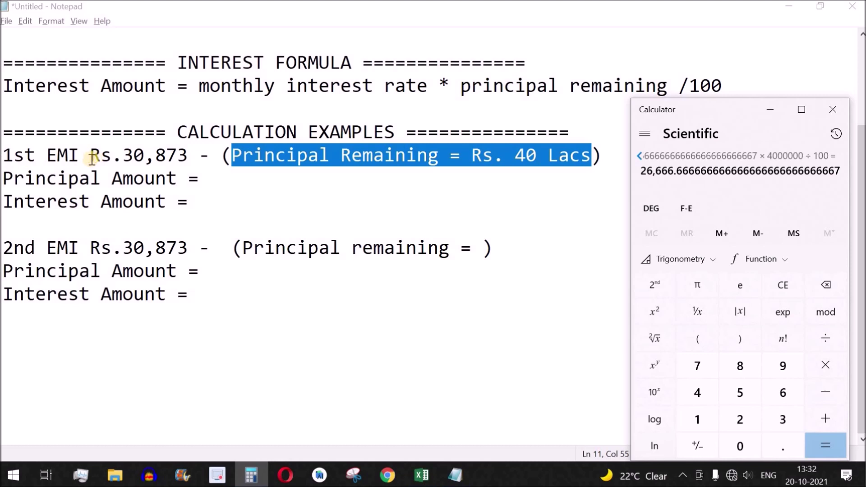
{"action": "left_click", "coordinate": [237, 202]}
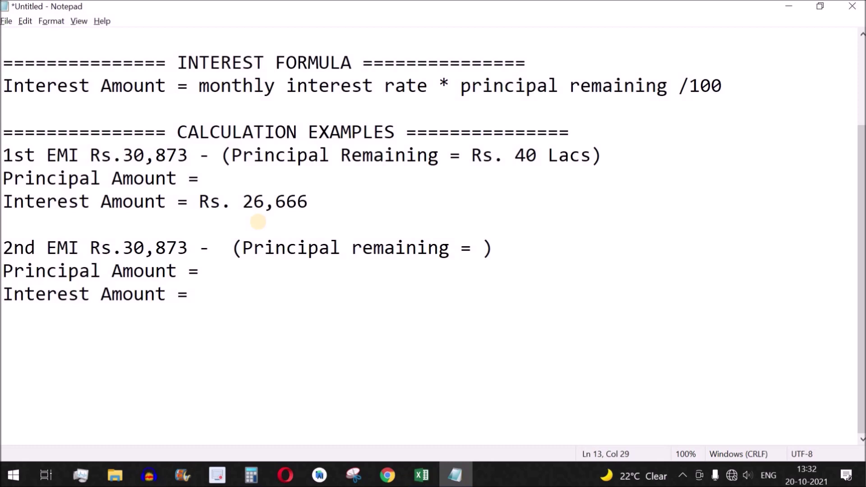
Switch to Calculator and subtract the interest amount 26666.66 from the first EMI of 30873
{"action": "key", "text": "alt+Tab"}
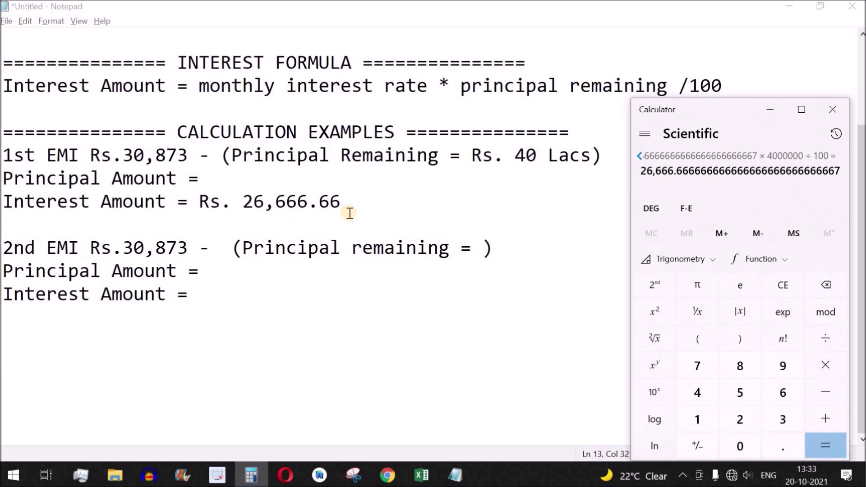
{"action": "key", "text": "Escape"}
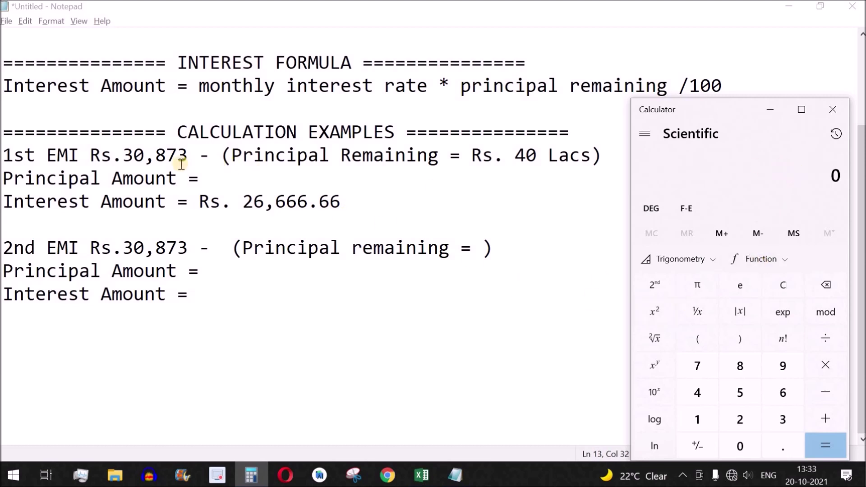
{"action": "left_click", "coordinate": [777, 422]}
{"action": "left_click", "coordinate": [746, 444]}
{"action": "left_click", "coordinate": [721, 376]}
{"action": "left_click", "coordinate": [704, 369]}
{"action": "left_click", "coordinate": [784, 417]}
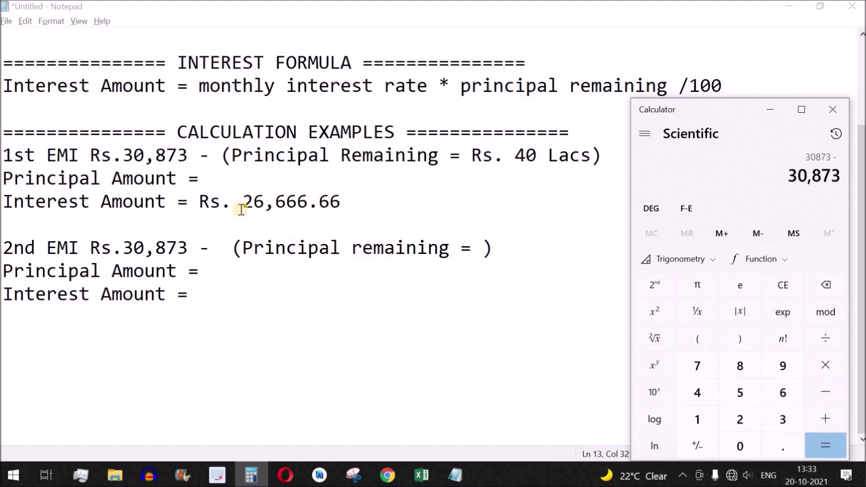
{"action": "left_click", "coordinate": [737, 418]}
{"action": "left_click", "coordinate": [783, 394]}
{"action": "left_click", "coordinate": [782, 394]}
{"action": "left_click", "coordinate": [783, 394]}
{"action": "left_click", "coordinate": [782, 395]}
{"action": "left_click", "coordinate": [784, 451]}
{"action": "left_click", "coordinate": [783, 393]}
{"action": "left_click", "coordinate": [782, 393]}
{"action": "left_click", "coordinate": [826, 448]}
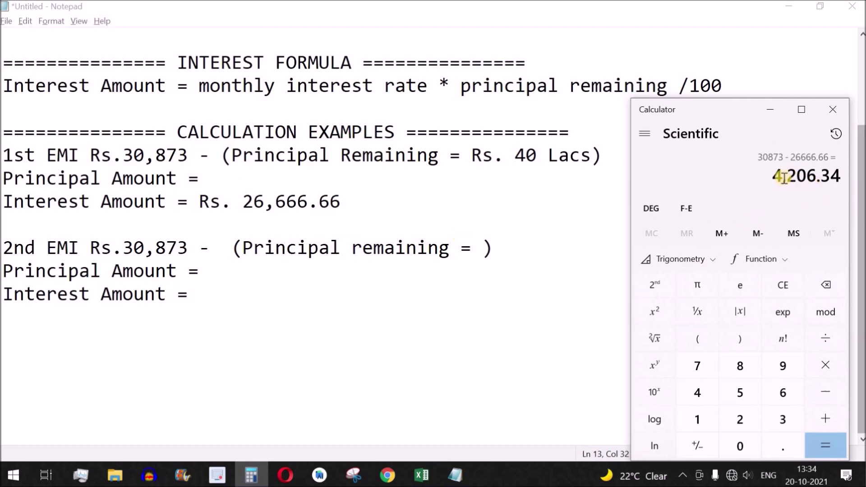
Enter Rs. 4,206 as the first EMI's principal amount in Notepad and review how the EMI splits
{"action": "left_click", "coordinate": [243, 179]}
{"action": "type", "text": "Rs. 4,206"}
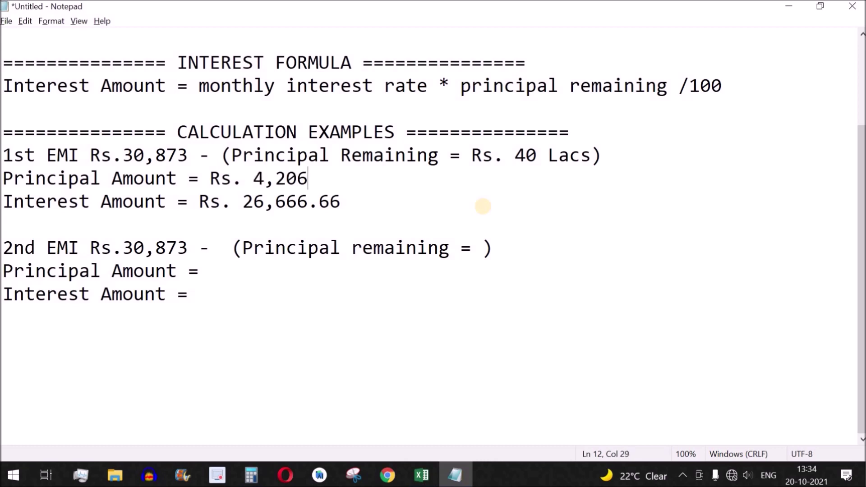
{"action": "left_click_drag", "start_coordinate": [3, 156], "coordinate": [191, 160]}
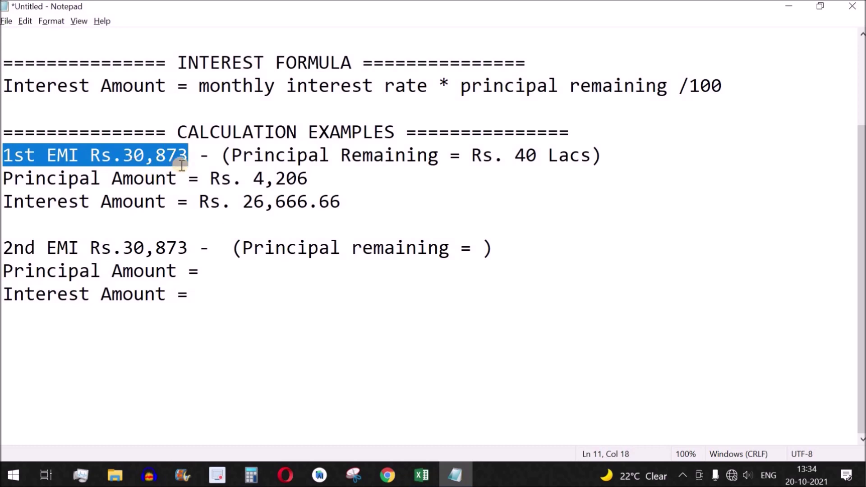
{"action": "left_click_drag", "start_coordinate": [211, 179], "coordinate": [309, 180]}
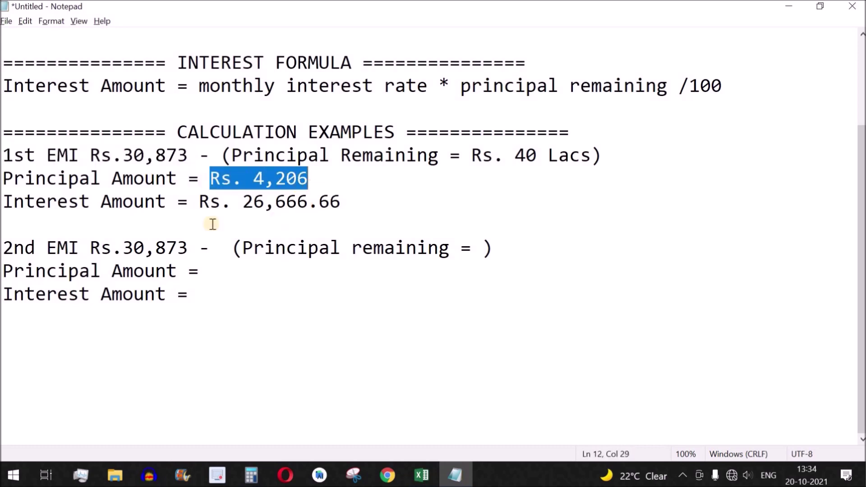
{"action": "left_click_drag", "start_coordinate": [243, 203], "coordinate": [332, 203]}
Examine the second EMI's amount and remaining-principal entry against the first EMI's amount, principal part and remaining principal
{"action": "left_click", "coordinate": [362, 249]}
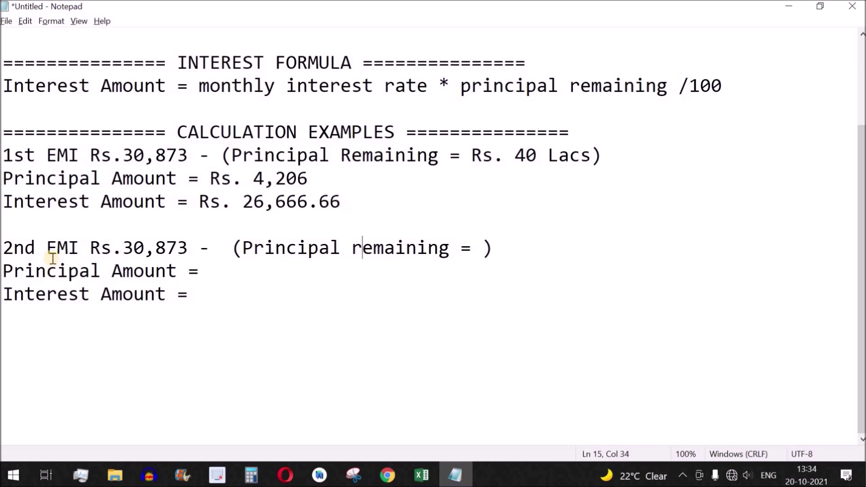
{"action": "left_click", "coordinate": [7, 249]}
{"action": "left_click_drag", "start_coordinate": [25, 249], "coordinate": [187, 246]}
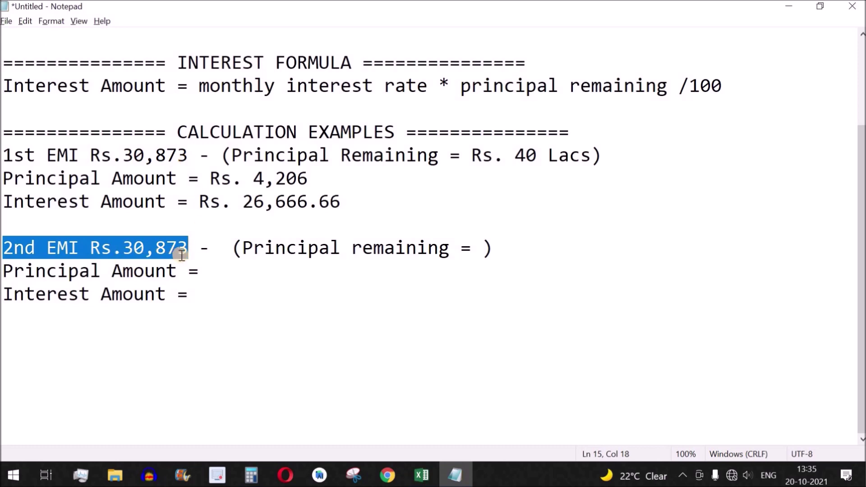
{"action": "left_click_drag", "start_coordinate": [244, 251], "coordinate": [450, 256]}
{"action": "left_click", "coordinate": [483, 248]}
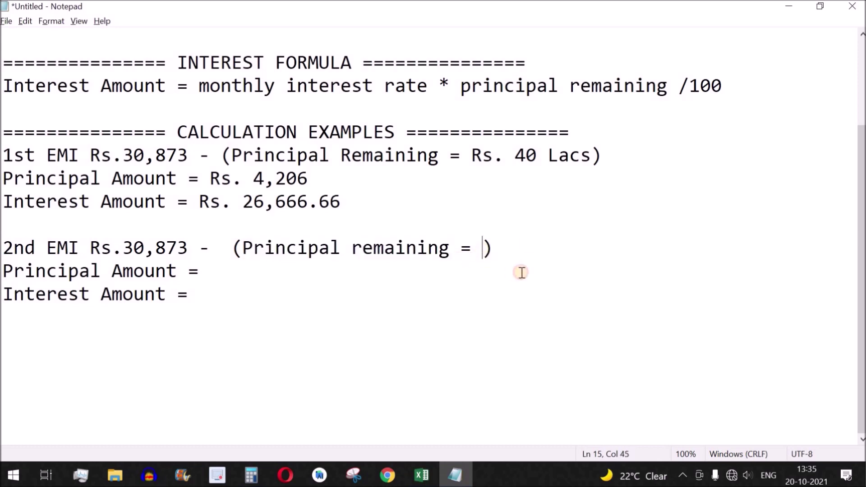
{"action": "left_click_drag", "start_coordinate": [123, 158], "coordinate": [197, 156]}
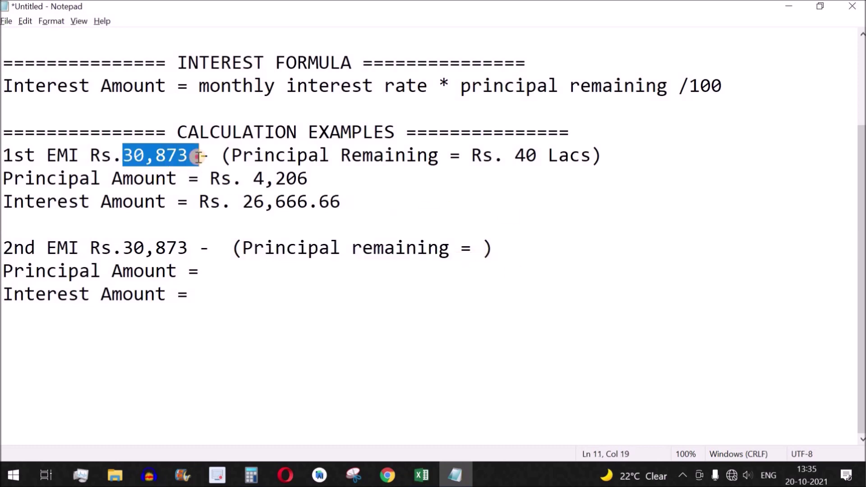
{"action": "left_click_drag", "start_coordinate": [253, 180], "coordinate": [311, 179]}
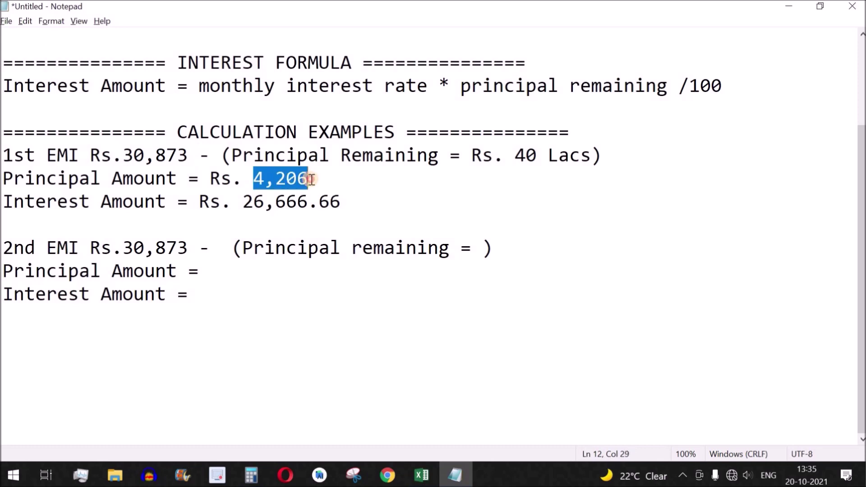
{"action": "left_click_drag", "start_coordinate": [515, 155], "coordinate": [593, 158]}
{"action": "left_click", "coordinate": [482, 248]}
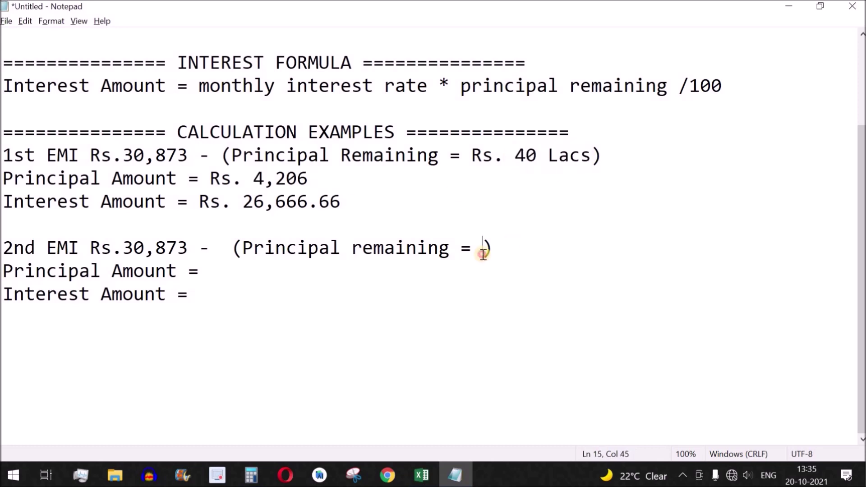
Switch to Calculator and subtract the first EMI's principal part, 4206, from the 4000000 loan amount
{"action": "left_click", "coordinate": [252, 475]}
{"action": "left_click", "coordinate": [783, 285]}
{"action": "left_click", "coordinate": [697, 393]}
{"action": "left_click", "coordinate": [739, 445]}
{"action": "left_click", "coordinate": [740, 444]}
{"action": "left_click", "coordinate": [739, 444]}
{"action": "left_click", "coordinate": [740, 444]}
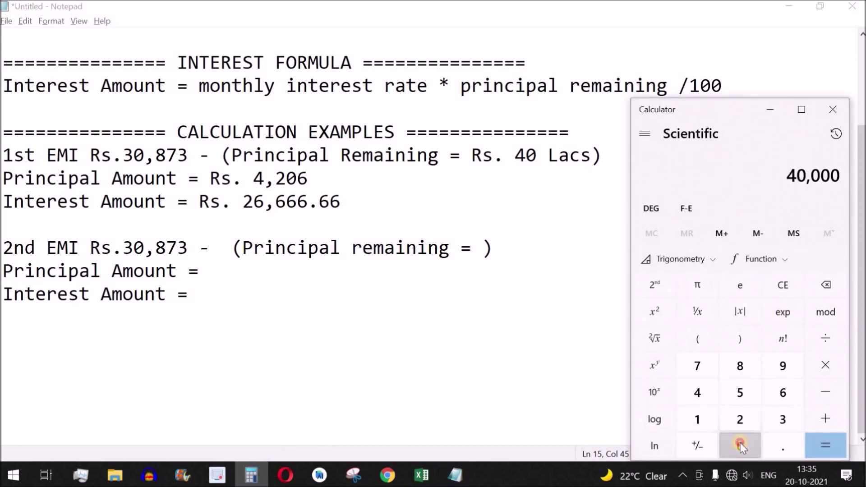
{"action": "left_click", "coordinate": [740, 444]}
{"action": "left_click", "coordinate": [740, 443]}
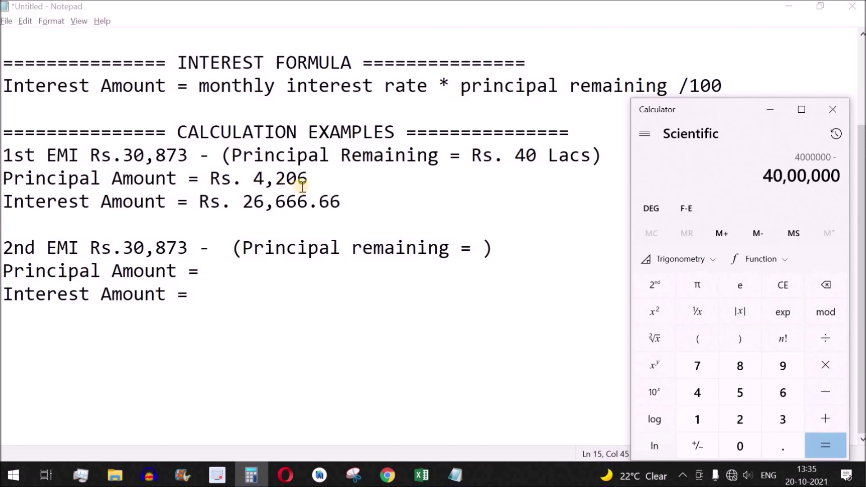
{"action": "left_click", "coordinate": [698, 394]}
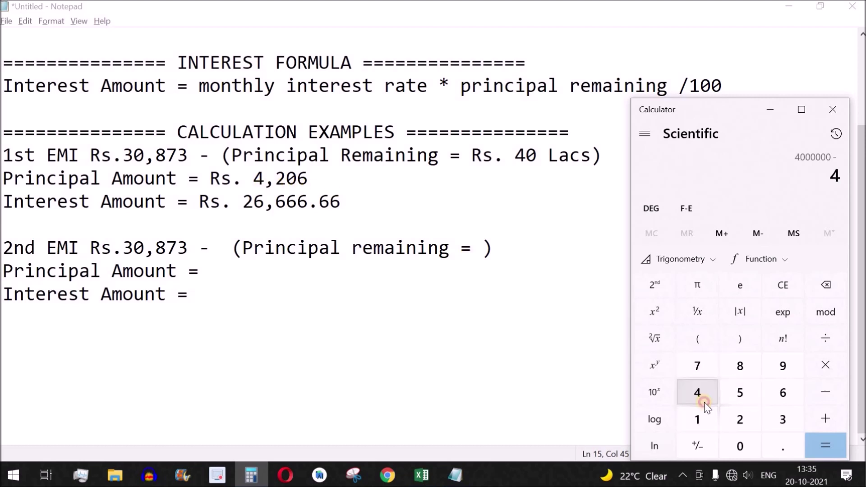
{"action": "left_click", "coordinate": [739, 418]}
{"action": "left_click", "coordinate": [742, 446]}
{"action": "left_click", "coordinate": [783, 394]}
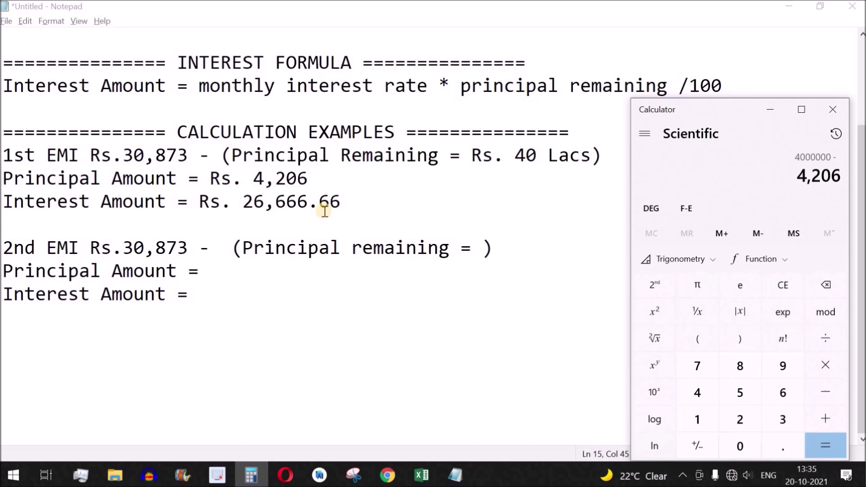
{"action": "left_click", "coordinate": [821, 446]}
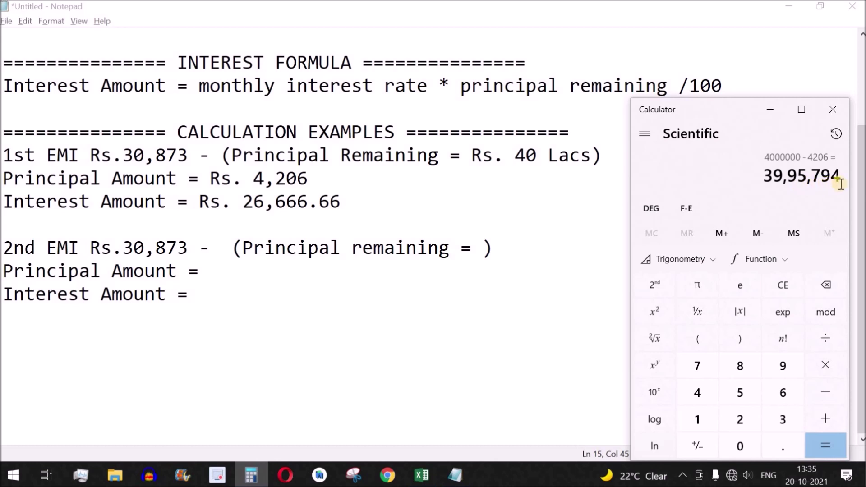
Enter Rs. 39,95,794 as the second EMI's remaining principal in Notepad and review that line
{"action": "left_click_drag", "start_coordinate": [767, 178], "coordinate": [837, 180]}
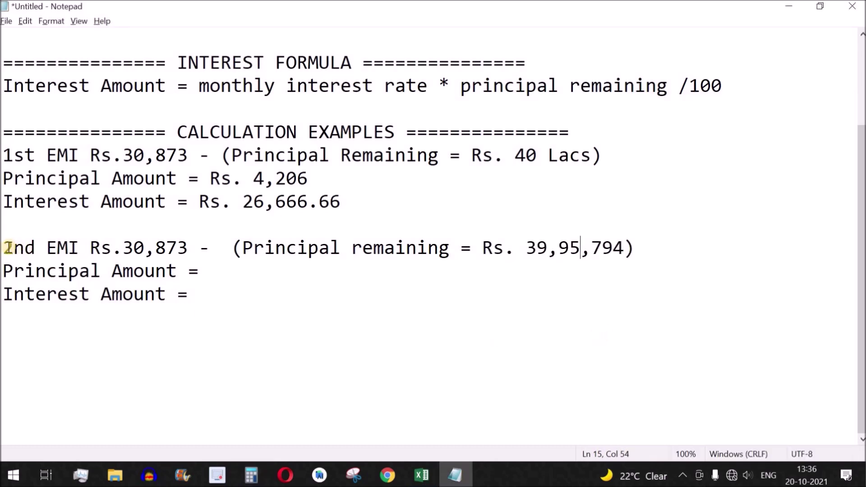
{"action": "left_click_drag", "start_coordinate": [8, 247], "coordinate": [203, 247]}
{"action": "left_click", "coordinate": [532, 248]}
{"action": "left_click_drag", "start_coordinate": [535, 249], "coordinate": [629, 247]}
{"action": "left_click", "coordinate": [230, 294]}
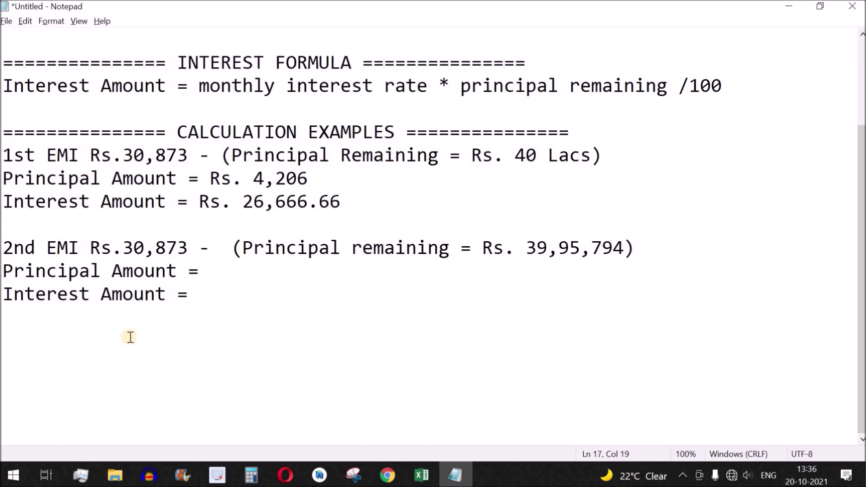
Check the interest formula, then switch to Calculator and divide the annual interest rate of 8 by 12
{"action": "left_click_drag", "start_coordinate": [2, 82], "coordinate": [180, 87]}
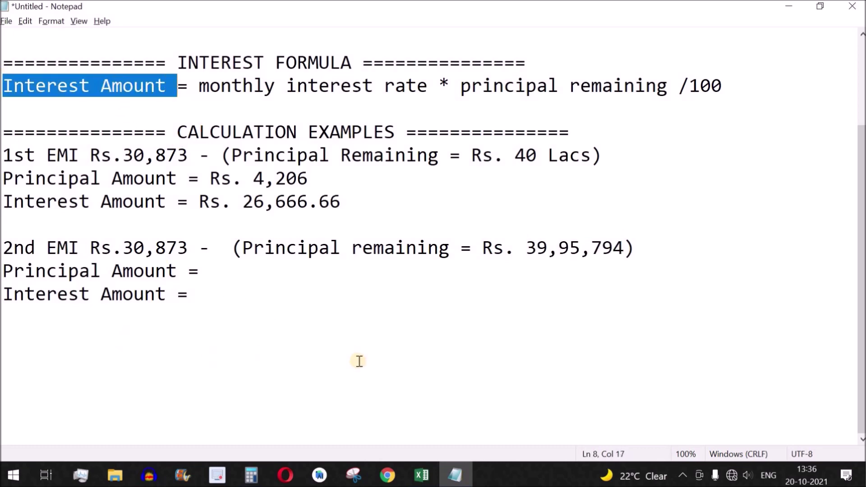
{"action": "left_click", "coordinate": [254, 477]}
{"action": "left_click", "coordinate": [825, 275]}
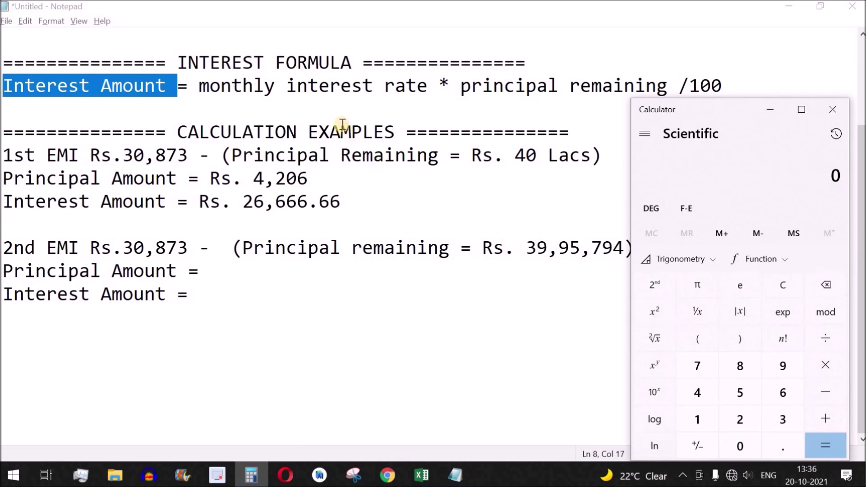
{"action": "left_click", "coordinate": [739, 367]}
{"action": "left_click", "coordinate": [832, 341]}
{"action": "left_click", "coordinate": [696, 418]}
{"action": "left_click", "coordinate": [727, 424]}
{"action": "left_click", "coordinate": [812, 446]}
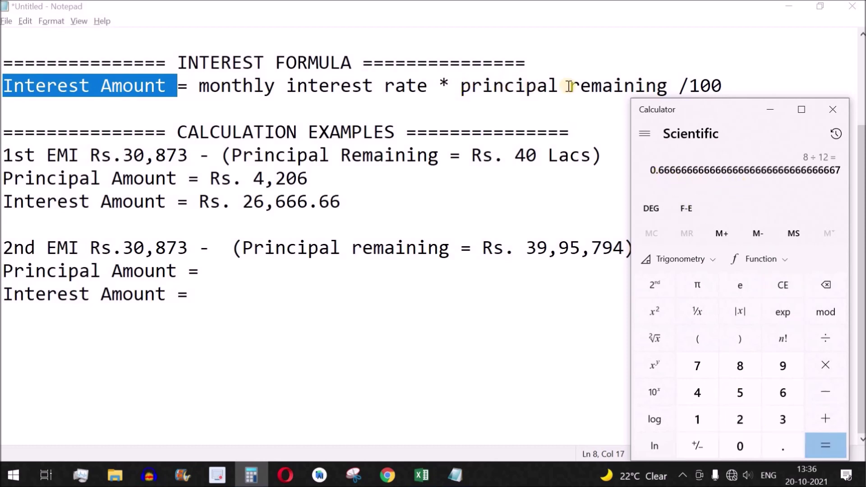
Multiply the monthly interest rate by the remaining principal of 3995794 and divide by 100
{"action": "left_click", "coordinate": [831, 366]}
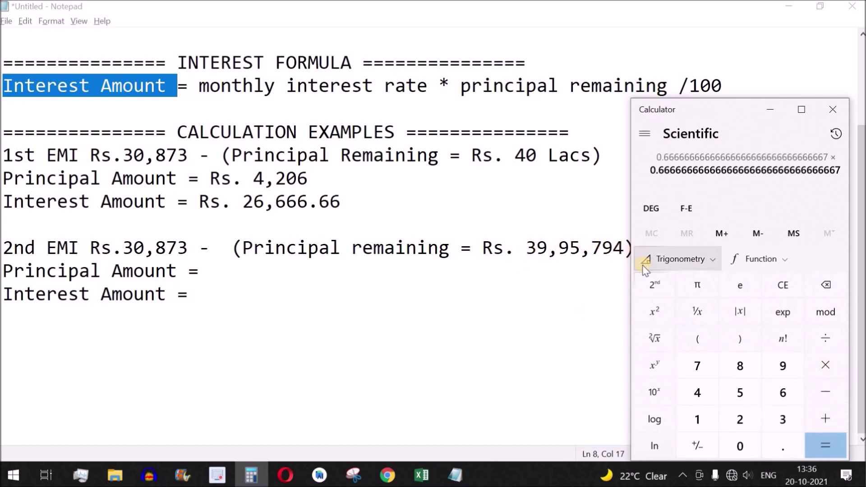
{"action": "left_click", "coordinate": [782, 416]}
{"action": "left_click", "coordinate": [783, 364]}
{"action": "left_click", "coordinate": [782, 364]}
{"action": "left_click", "coordinate": [749, 394]}
{"action": "left_click", "coordinate": [697, 366]}
{"action": "left_click", "coordinate": [783, 364]}
{"action": "left_click", "coordinate": [699, 395]}
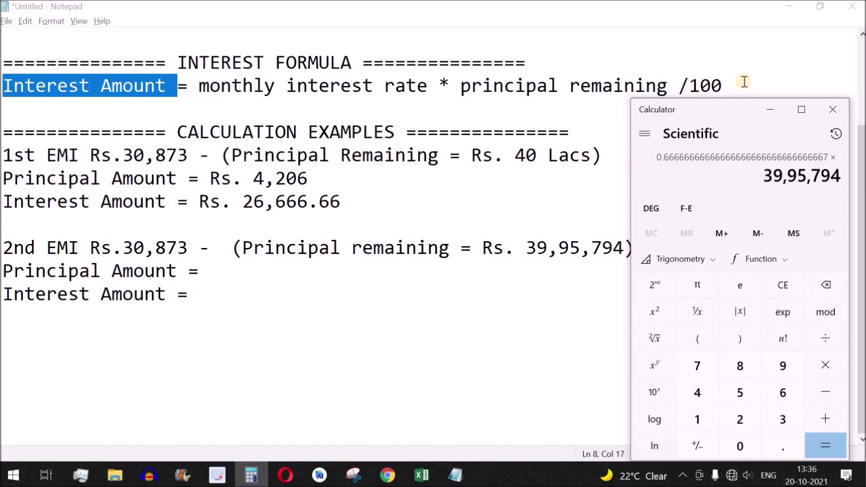
{"action": "left_click", "coordinate": [826, 338]}
{"action": "left_click", "coordinate": [697, 419]}
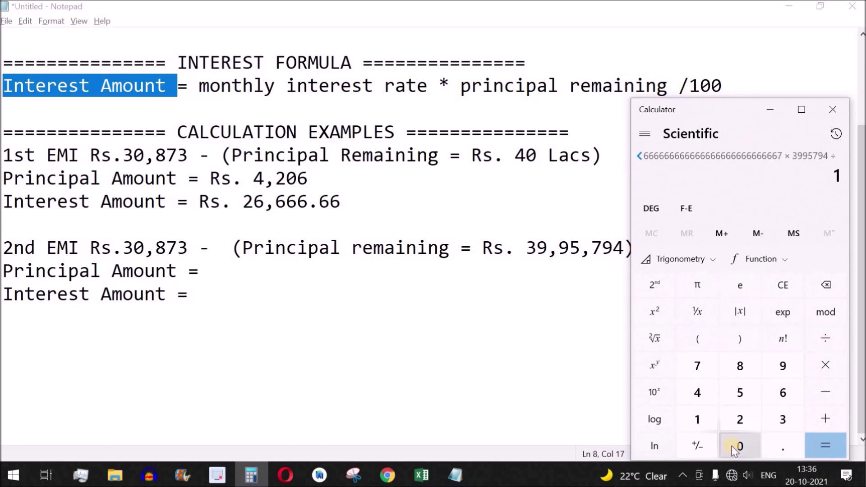
{"action": "left_click", "coordinate": [830, 444]}
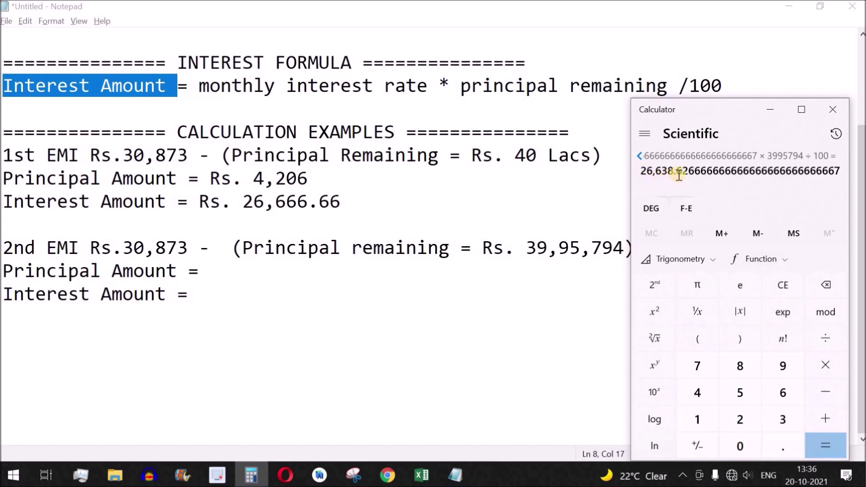
Copy the interest result to two decimals and enter Rs. 26,638.62 as the second EMI's interest amount in Notepad
{"action": "left_click_drag", "start_coordinate": [641, 171], "coordinate": [690, 170]}
{"action": "key", "text": "ctrl+c"}
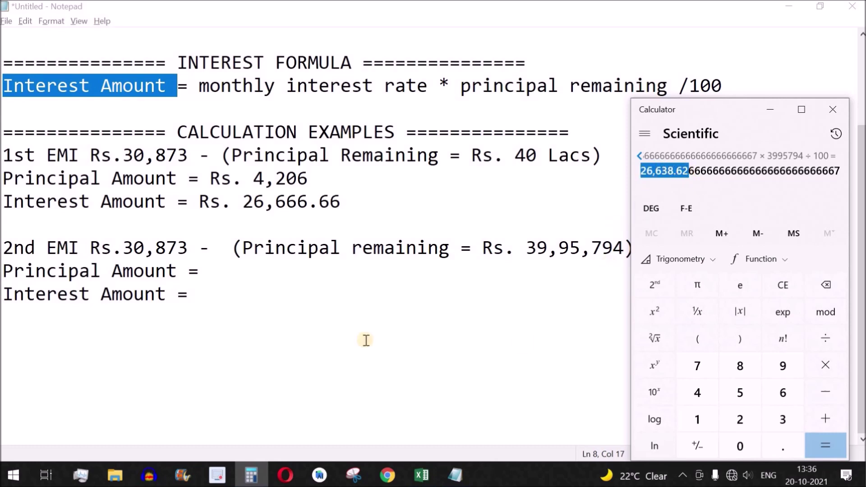
{"action": "left_click", "coordinate": [271, 296]}
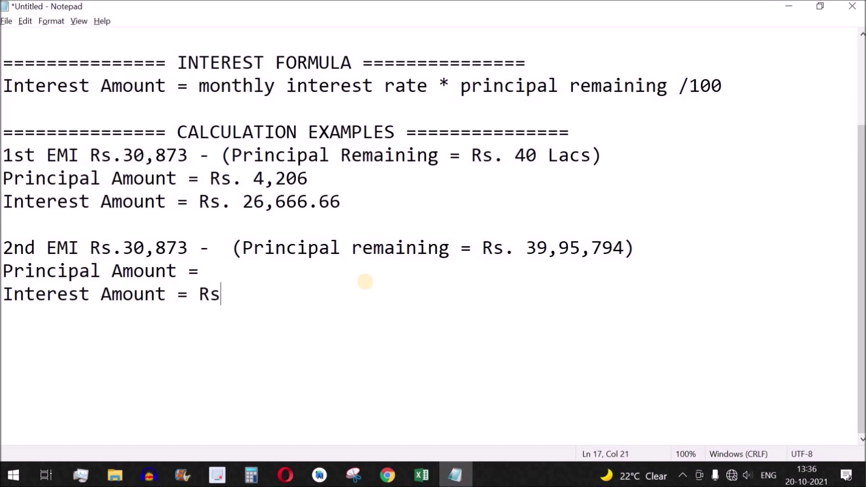
{"action": "type", "text": "Rs."}
{"action": "key", "text": "ctrl+v"}
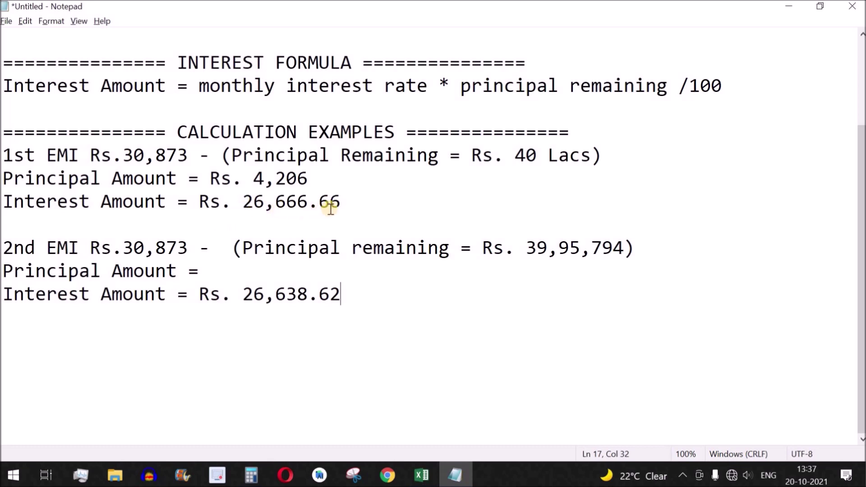
Compare the interest amounts of the first and second EMIs and examine the second EMI's empty principal entry
{"action": "left_click_drag", "start_coordinate": [367, 199], "coordinate": [2, 199]}
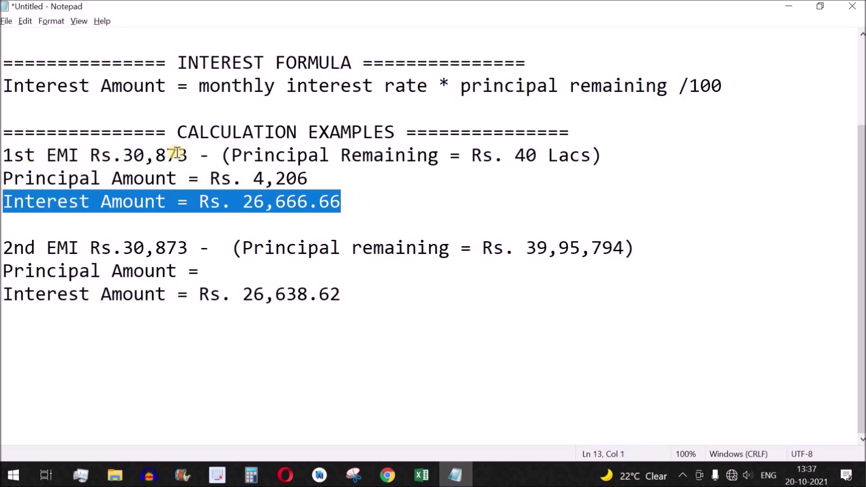
{"action": "left_click", "coordinate": [112, 201]}
{"action": "left_click_drag", "start_coordinate": [6, 202], "coordinate": [343, 206]}
{"action": "left_click_drag", "start_coordinate": [187, 294], "coordinate": [342, 296]}
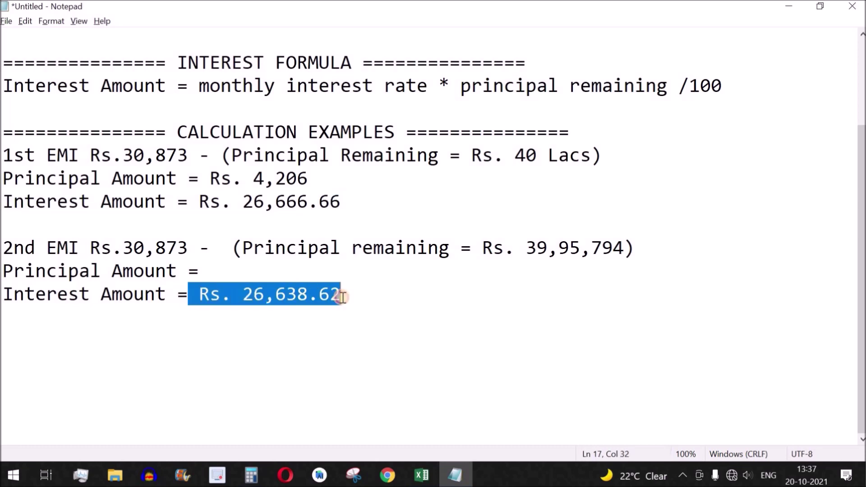
{"action": "left_click_drag", "start_coordinate": [205, 271], "coordinate": [2, 271]}
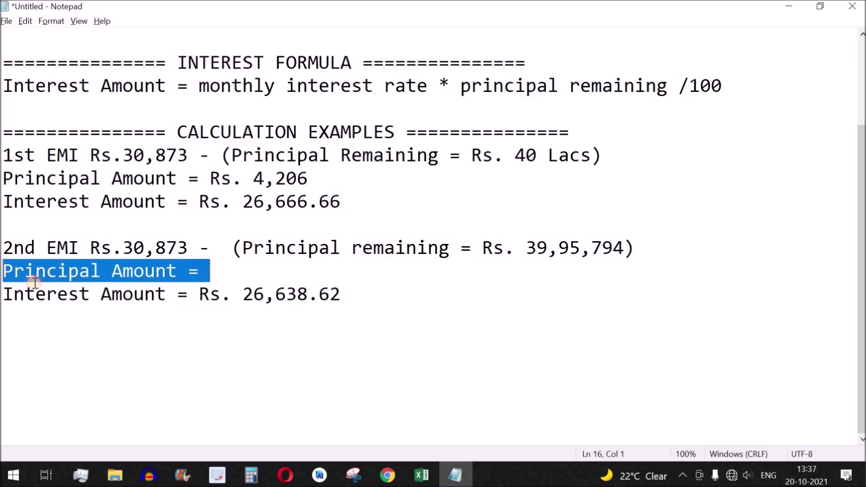
{"action": "left_click_drag", "start_coordinate": [79, 295], "coordinate": [362, 293]}
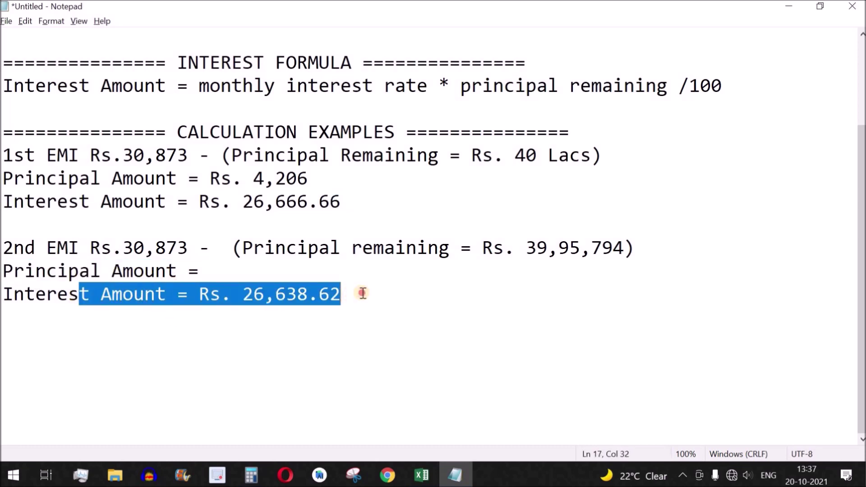
{"action": "left_click", "coordinate": [362, 293]}
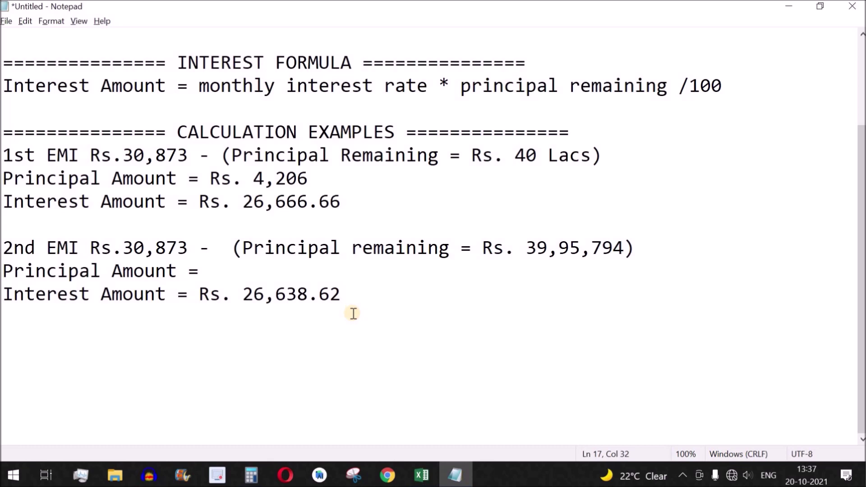
{"action": "left_click_drag", "start_coordinate": [353, 298], "coordinate": [231, 274]}
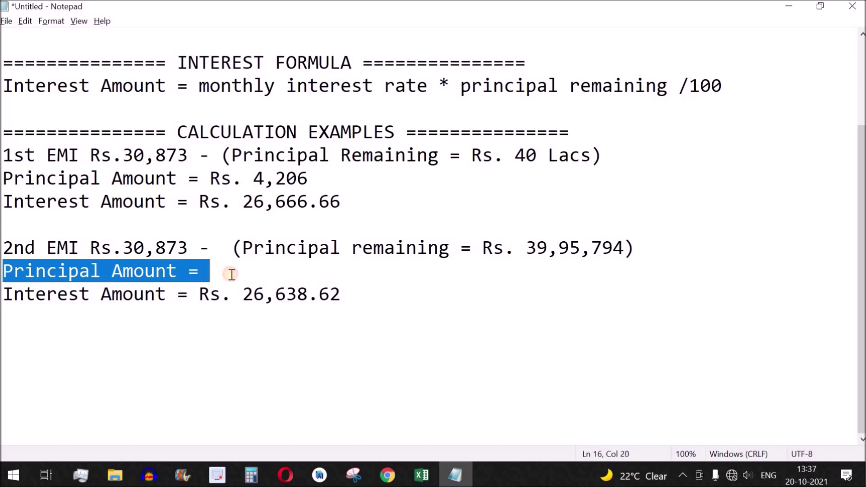
{"action": "left_click", "coordinate": [267, 277]}
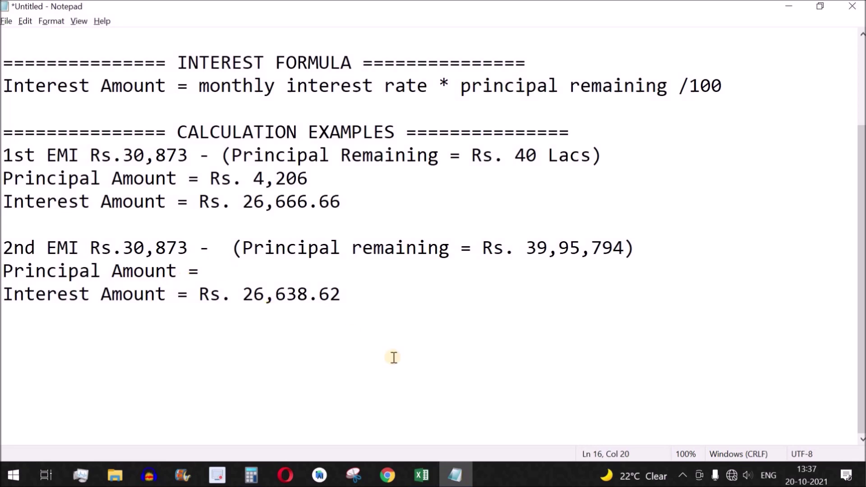
Switch to Calculator and subtract the second EMI's interest amount, 26638.62 copied from Notepad, from the EMI of 30873
{"action": "left_click", "coordinate": [251, 475]}
{"action": "key", "text": "Escape"}
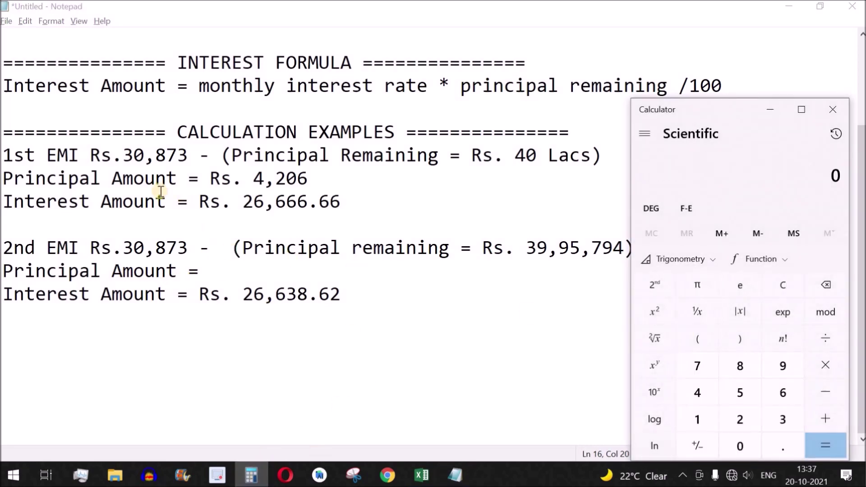
{"action": "left_click", "coordinate": [783, 418]}
{"action": "left_click", "coordinate": [744, 445]}
{"action": "left_click", "coordinate": [739, 366]}
{"action": "left_click", "coordinate": [698, 366]}
{"action": "left_click", "coordinate": [782, 419]}
{"action": "left_click", "coordinate": [824, 391]}
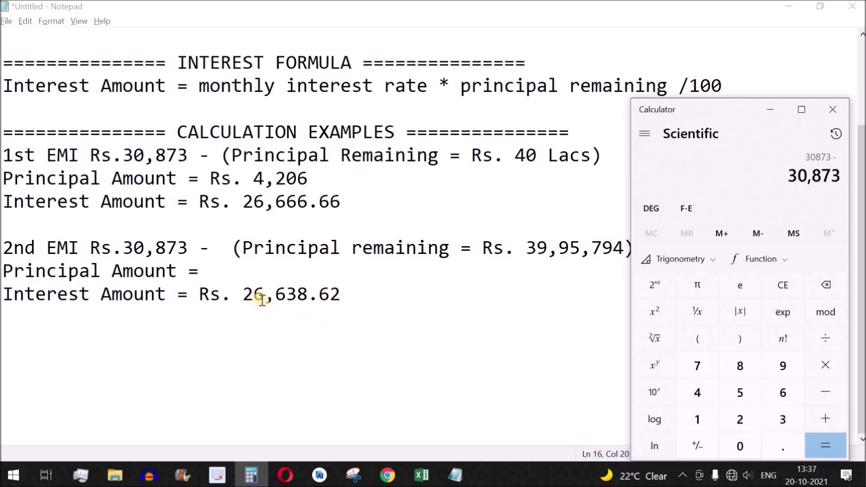
{"action": "left_click_drag", "start_coordinate": [243, 296], "coordinate": [364, 304]}
{"action": "key", "text": "ctrl+c"}
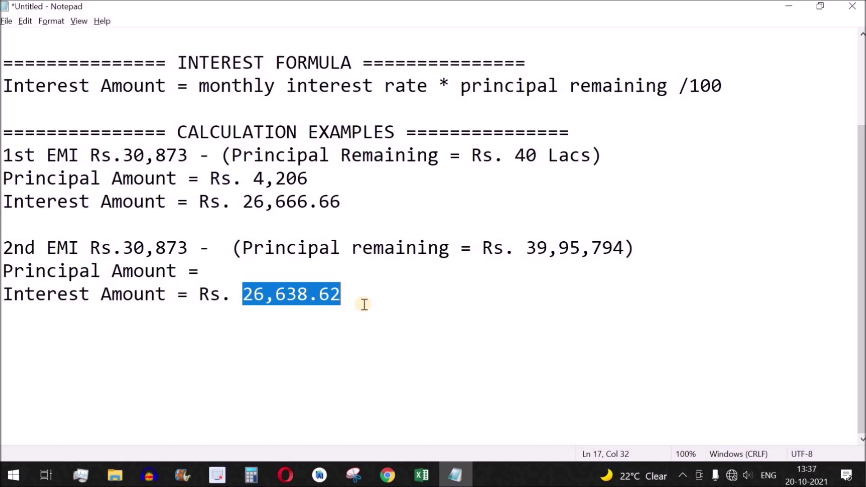
{"action": "key", "text": "alt+Tab"}
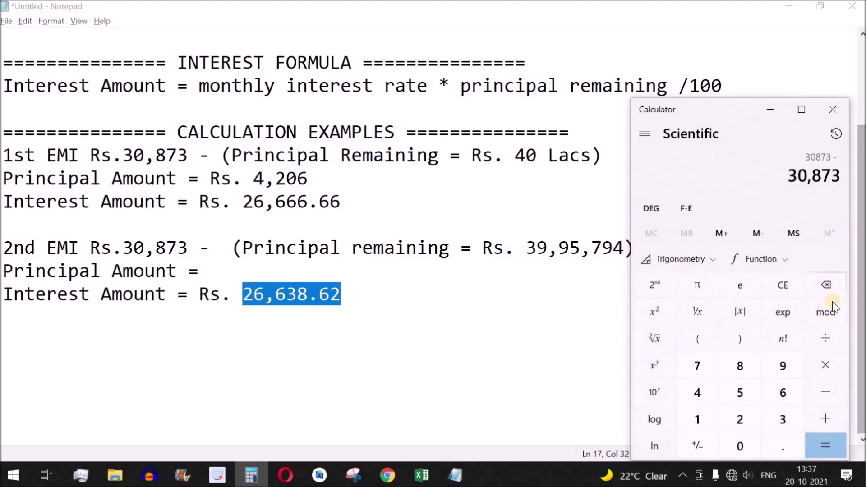
{"action": "key", "text": "ctrl+v"}
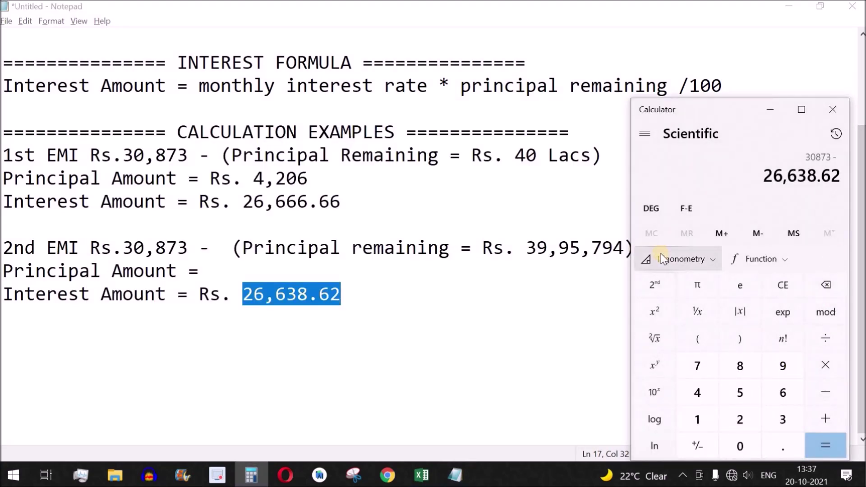
{"action": "left_click", "coordinate": [828, 444]}
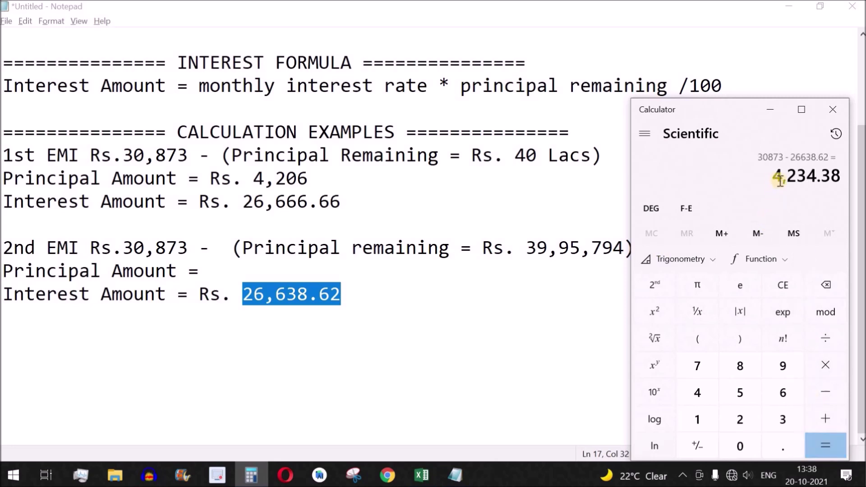
Enter Rs. 4,234 as the second EMI's principal amount in Notepad and review both EMI breakdowns
{"action": "left_click_drag", "start_coordinate": [783, 176], "coordinate": [795, 194]}
{"action": "key", "text": "ctrl+c"}
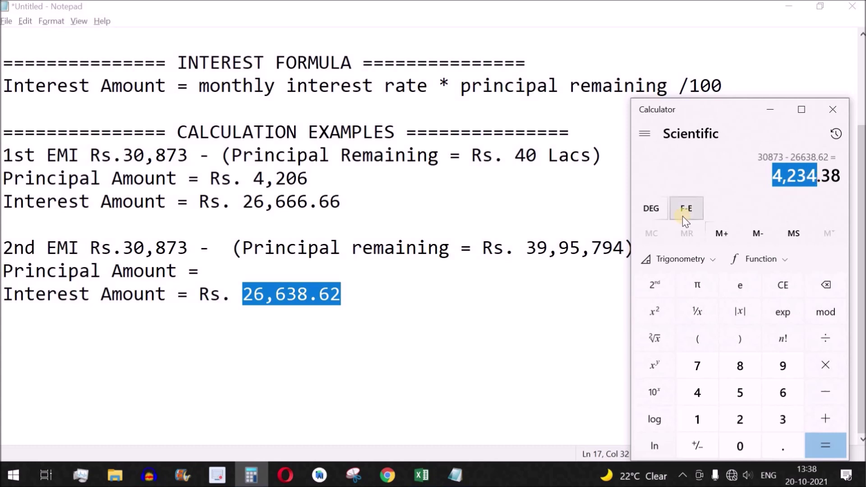
{"action": "left_click", "coordinate": [262, 270]}
{"action": "type", "text": "Rs."}
{"action": "key", "text": "ctrl+v"}
{"action": "left_click_drag", "start_coordinate": [309, 270], "coordinate": [252, 271]}
{"action": "left_click", "coordinate": [328, 269]}
{"action": "left_click", "coordinate": [358, 309]}
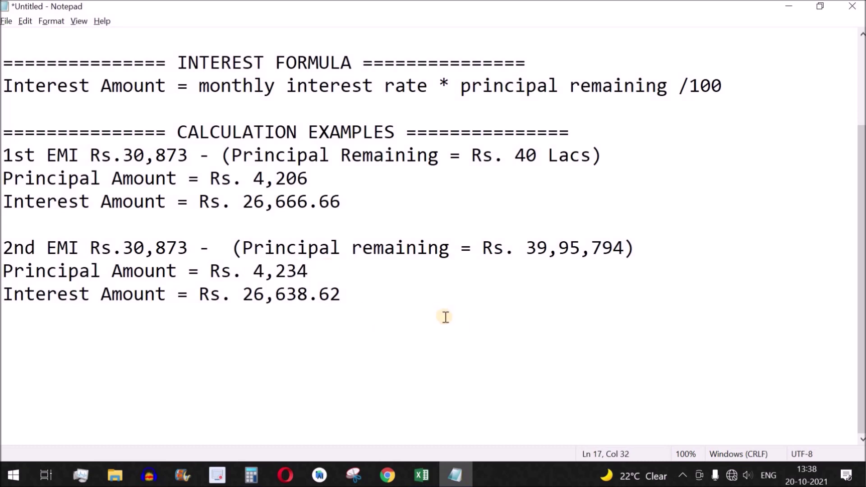
{"action": "left_click_drag", "start_coordinate": [394, 298], "coordinate": [2, 156]}
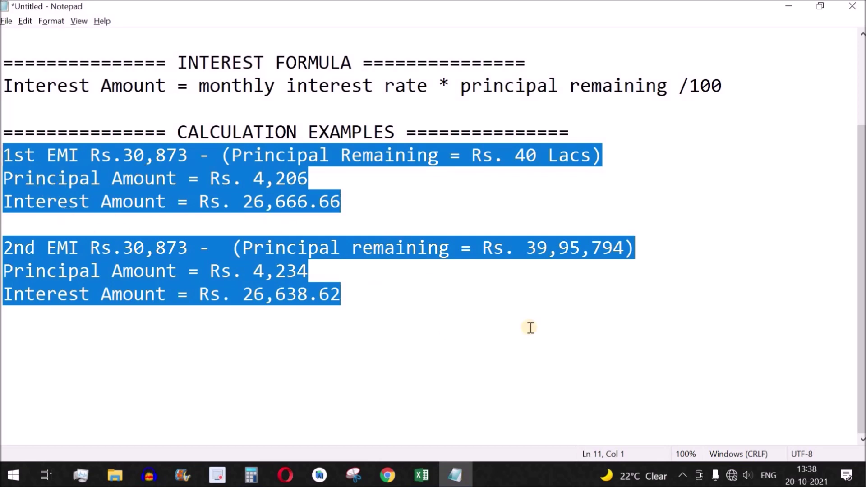
{"action": "key", "text": "alt+Tab"}
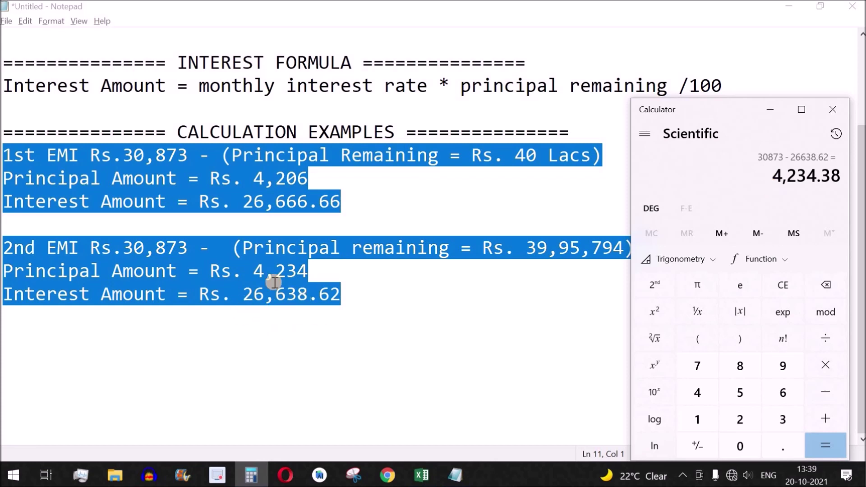
{"action": "left_click", "coordinate": [357, 295]}
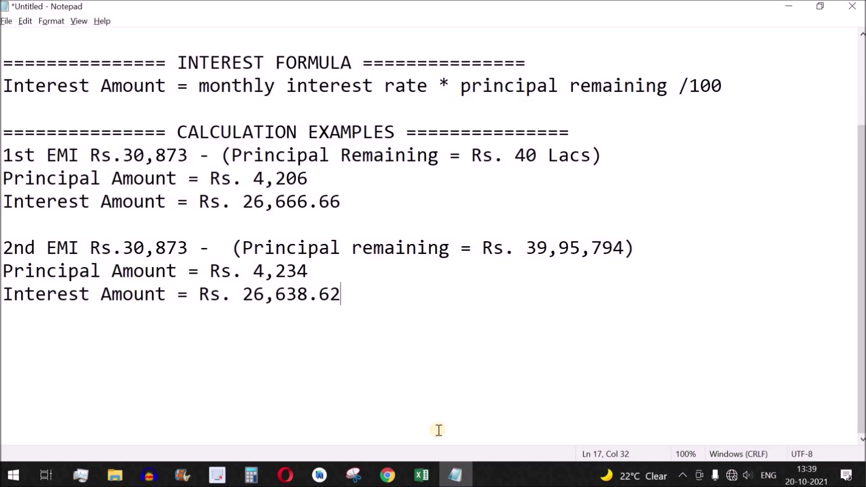
Switch to the Excel home loan calculator and examine its loan amount, interest rate, tenure, and monthly EMI, principal and interest columns
{"action": "left_click", "coordinate": [422, 475]}
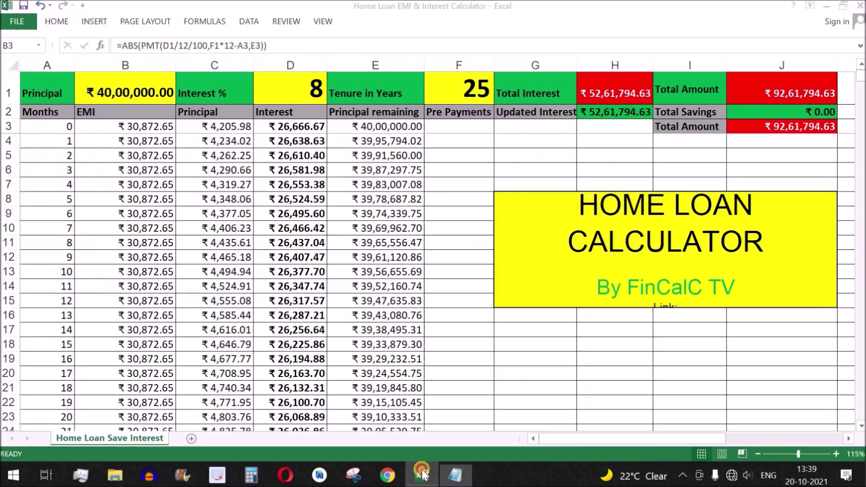
{"action": "left_click", "coordinate": [160, 171]}
{"action": "left_click", "coordinate": [145, 88]}
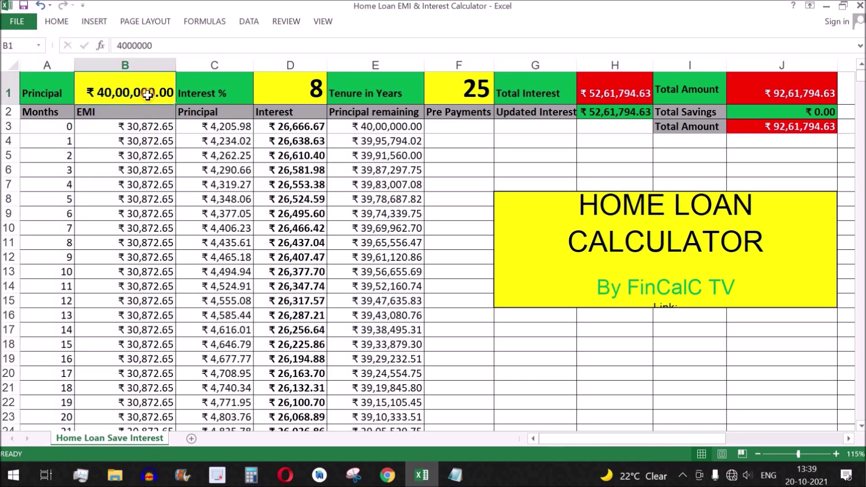
{"action": "left_click", "coordinate": [306, 92]}
{"action": "left_click", "coordinate": [454, 92]}
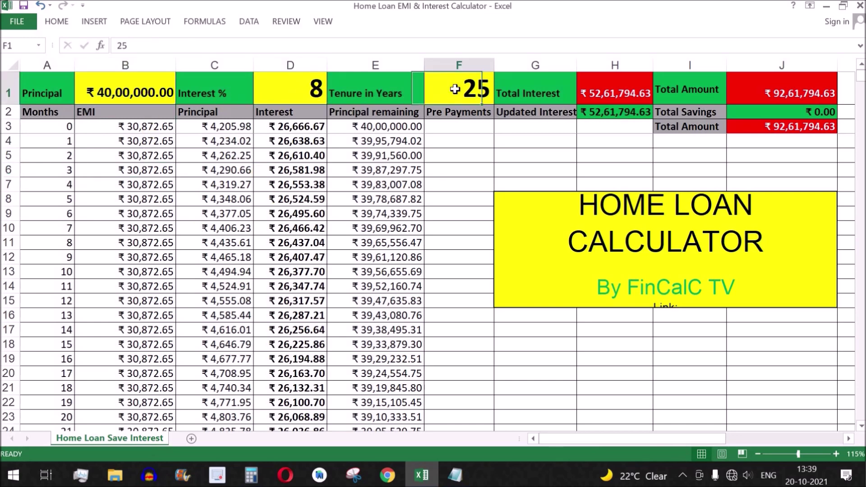
{"action": "left_click_drag", "start_coordinate": [142, 128], "coordinate": [144, 373]}
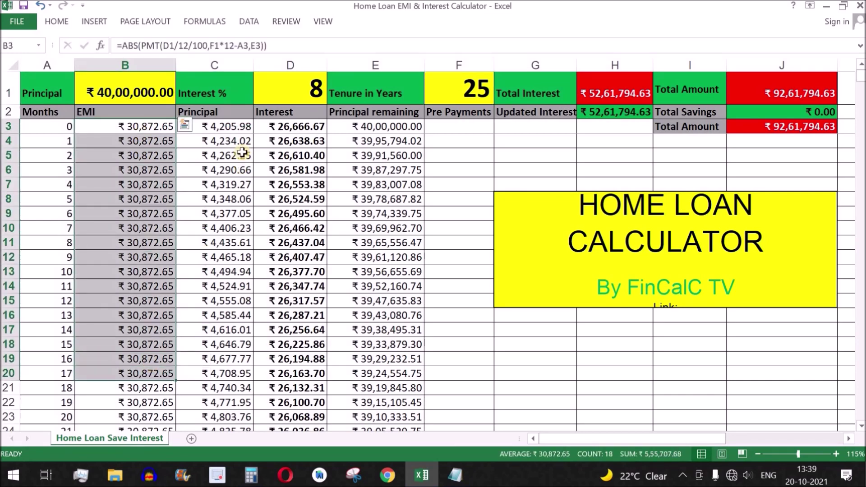
{"action": "left_click_drag", "start_coordinate": [225, 128], "coordinate": [289, 374]}
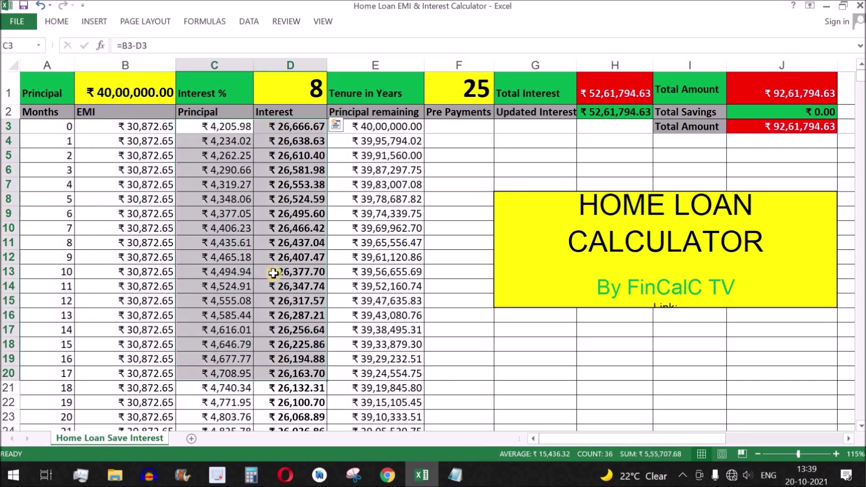
Examine the monthly principal and interest amounts, moving back up the Principal column to the month 3 entry
{"action": "left_click", "coordinate": [273, 274]}
{"action": "key", "text": "Left"}
{"action": "key", "text": "Up"}
{"action": "key", "text": "Up"}
{"action": "key", "text": "Up"}
{"action": "key", "text": "Up"}
{"action": "key", "text": "Up"}
{"action": "key", "text": "Up"}
{"action": "key", "text": "Up"}
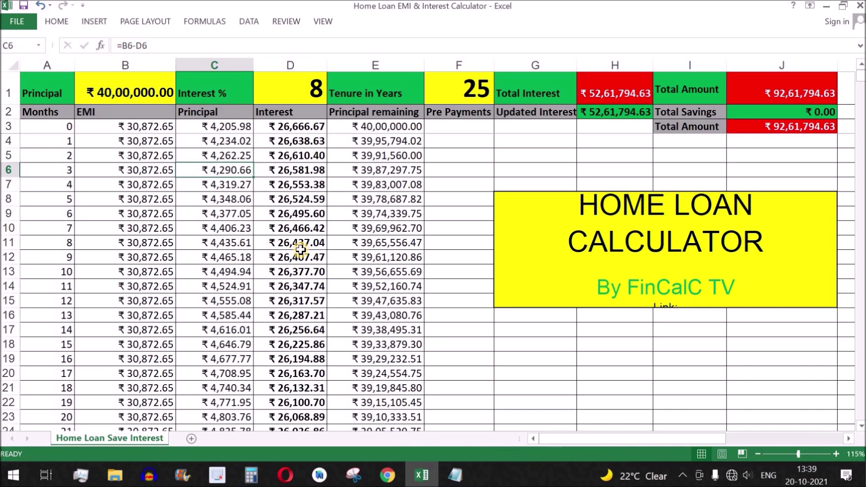
Switch to Notepad and highlight the second EMI's principal remaining, the matching term in the interest formula, and Interest Amount
{"action": "key", "text": "alt+Tab"}
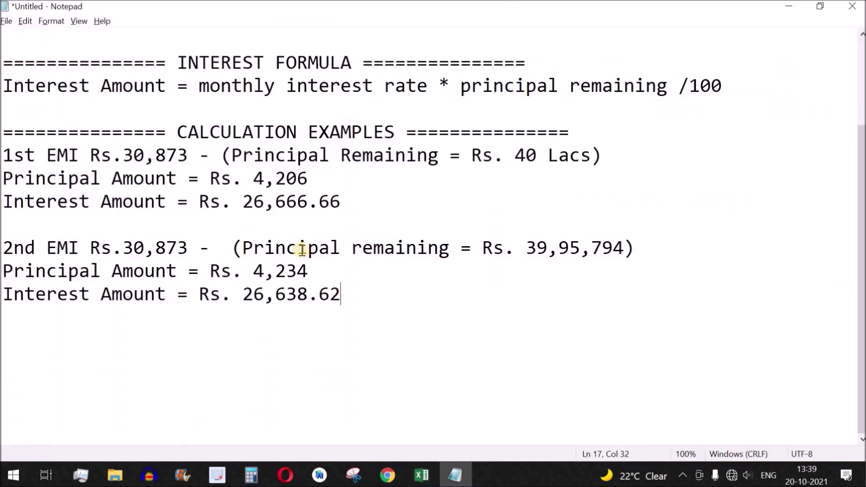
{"action": "left_click", "coordinate": [251, 475]}
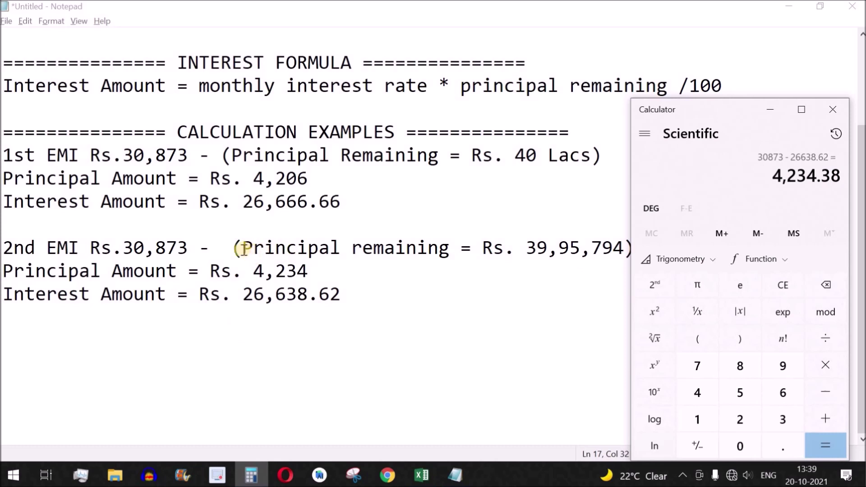
{"action": "left_click_drag", "start_coordinate": [242, 247], "coordinate": [483, 248]}
{"action": "left_click_drag", "start_coordinate": [462, 88], "coordinate": [657, 87]}
{"action": "left_click_drag", "start_coordinate": [167, 87], "coordinate": [2, 90]}
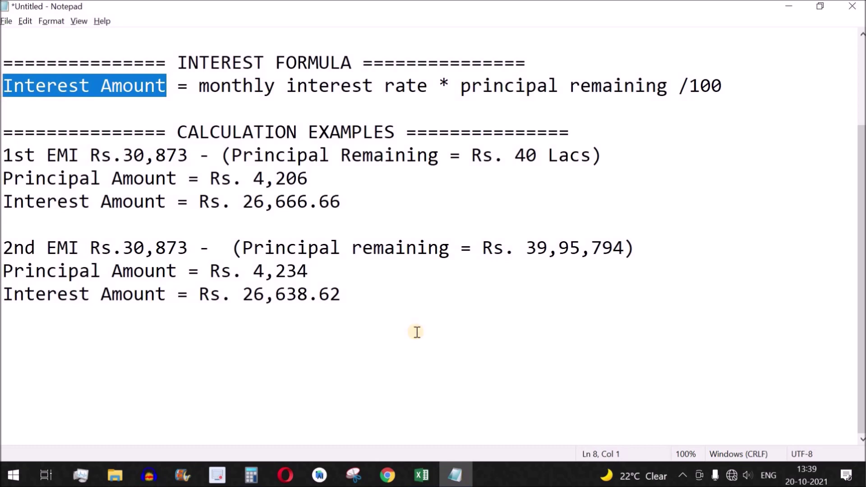
Switch to the Excel home loan calculator and examine the principal and interest split in the month 12 row
{"action": "left_click", "coordinate": [421, 475]}
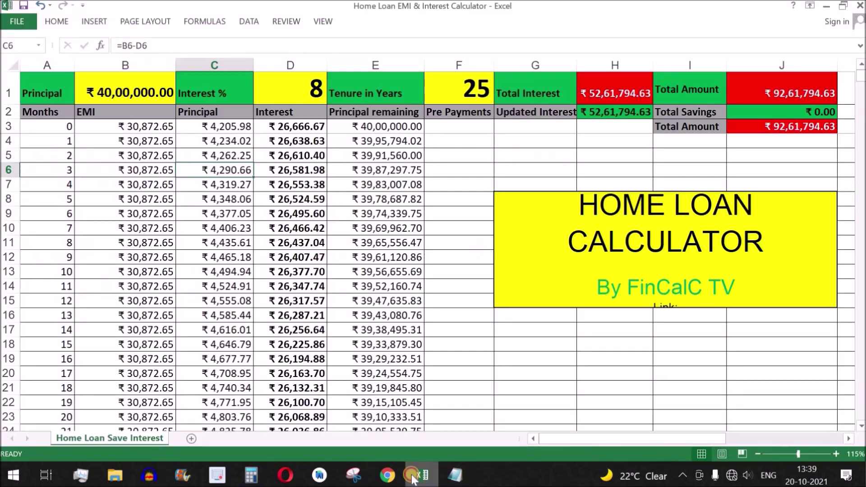
{"action": "left_click", "coordinate": [244, 258]}
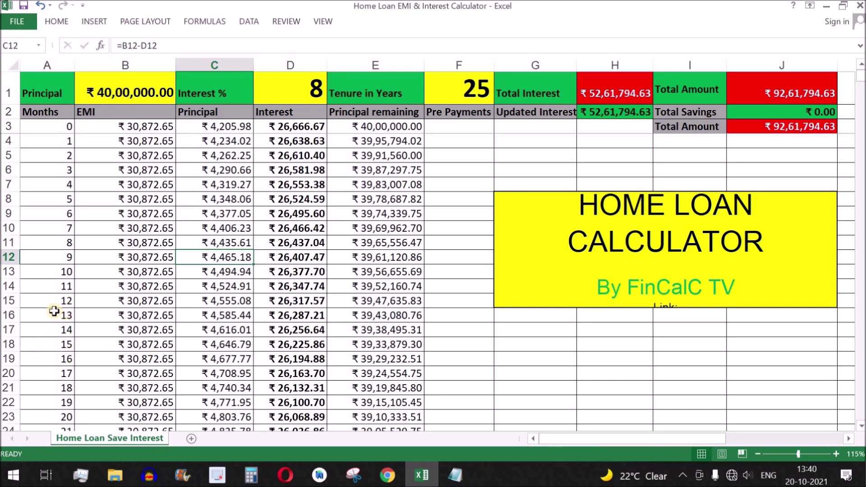
{"action": "left_click", "coordinate": [17, 301]}
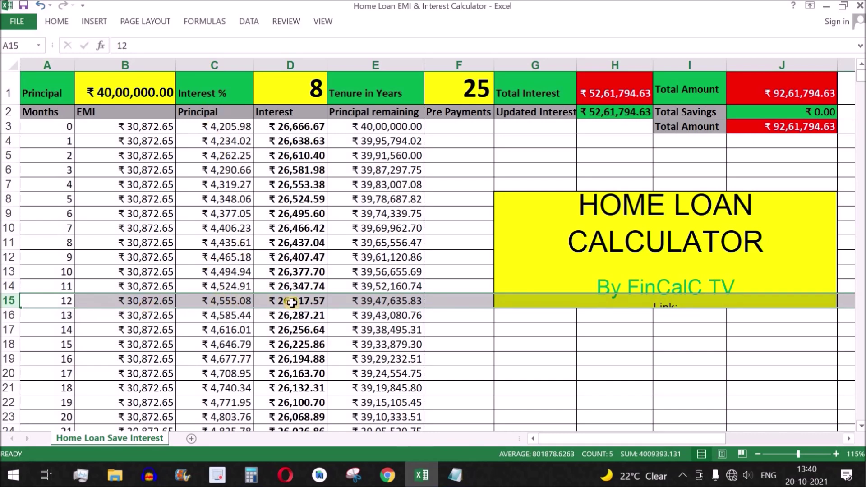
{"action": "left_click", "coordinate": [229, 301]}
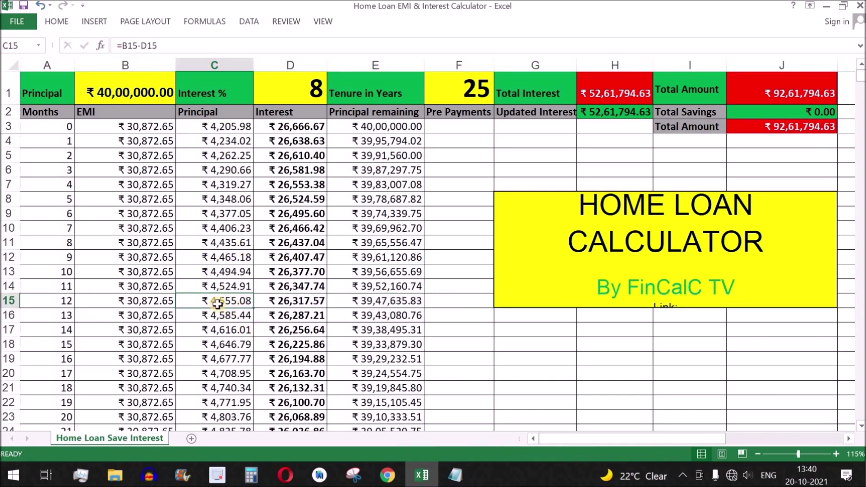
{"action": "left_click_drag", "start_coordinate": [260, 306], "coordinate": [262, 305]}
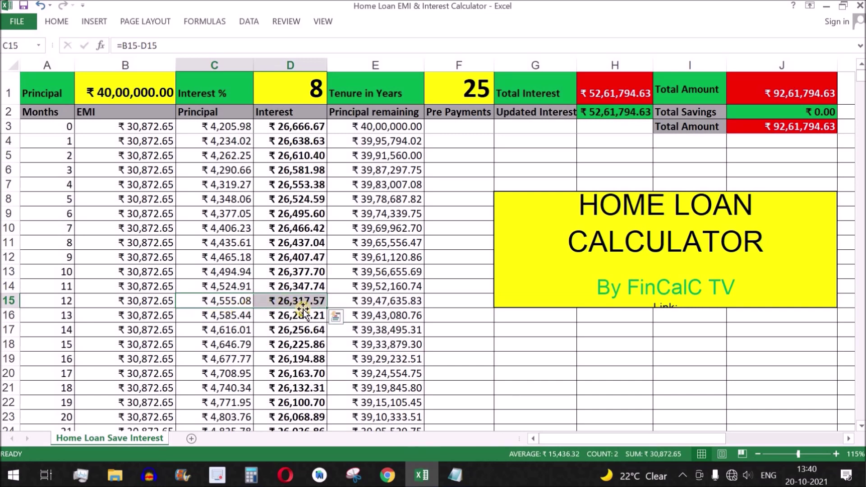
{"action": "left_click", "coordinate": [264, 288]}
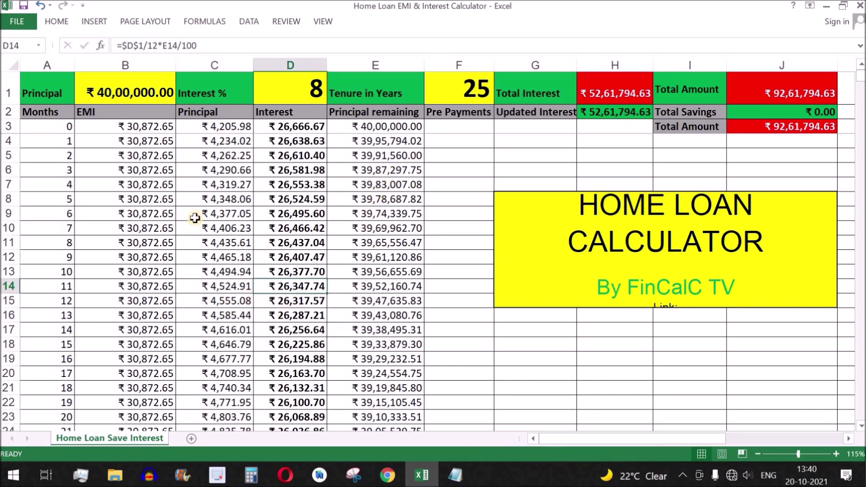
Examine the monthly EMI amounts and the Principal remaining column across the first months of the loan schedule
{"action": "left_click_drag", "start_coordinate": [144, 184], "coordinate": [180, 300]}
{"action": "left_click_drag", "start_coordinate": [390, 185], "coordinate": [388, 388]}
{"action": "scroll", "coordinate": [248, 265], "scroll_direction": "down", "scroll_amount": 2}
{"action": "scroll", "coordinate": [248, 265], "scroll_direction": "down", "scroll_amount": 3}
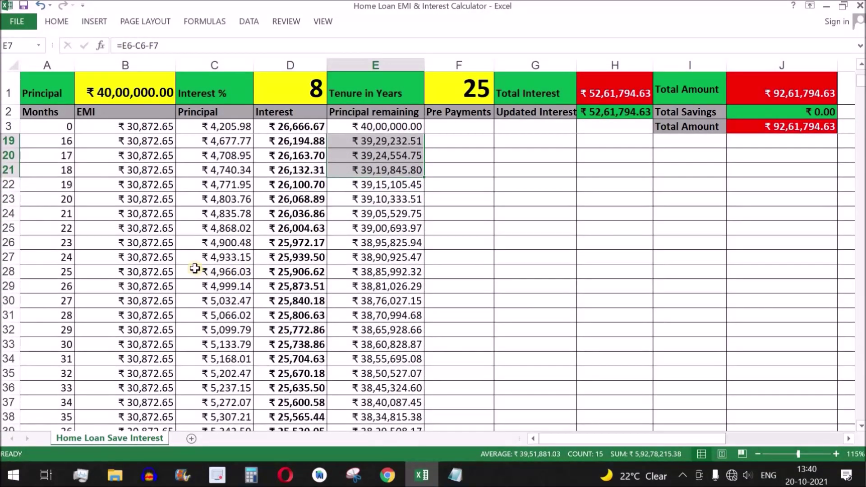
{"action": "scroll", "coordinate": [195, 269], "scroll_direction": "up", "scroll_amount": 5}
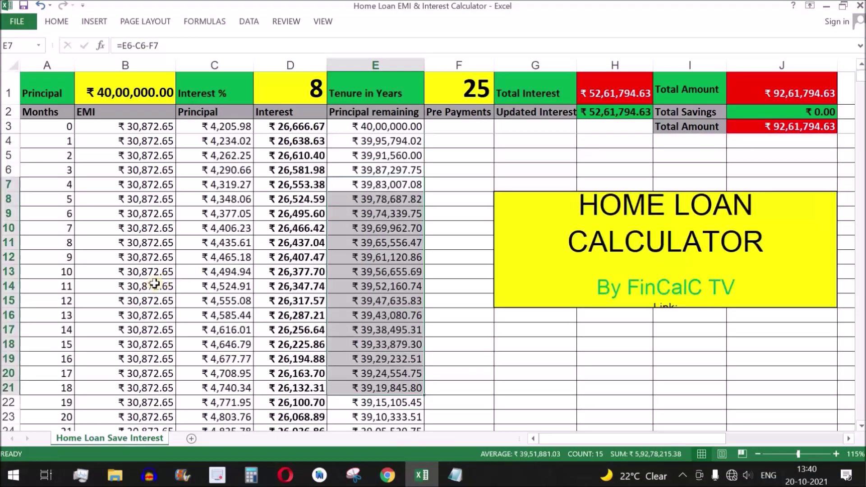
Place a smaller Notepad window below the schedule's first two rows and compare both EMI breakdowns with the Excel amounts
{"action": "left_click", "coordinate": [233, 130]}
{"action": "left_click", "coordinate": [455, 475]}
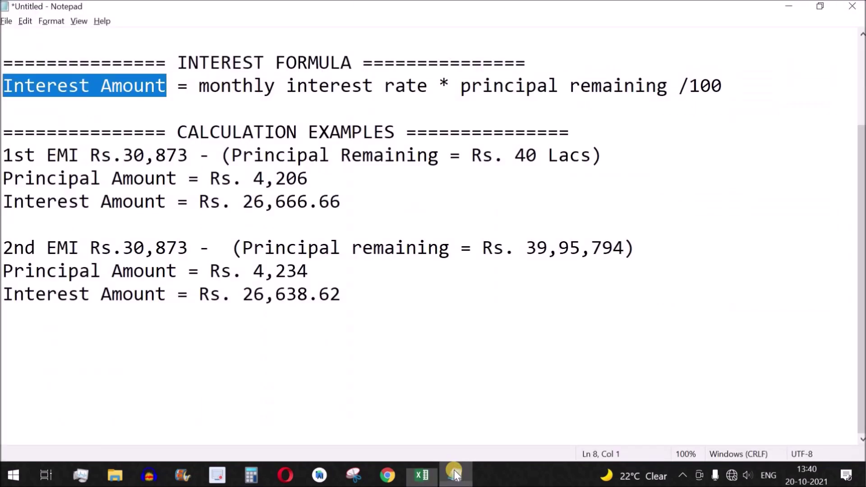
{"action": "left_click", "coordinate": [809, 13]}
{"action": "left_click_drag", "start_coordinate": [327, 53], "coordinate": [324, 152]}
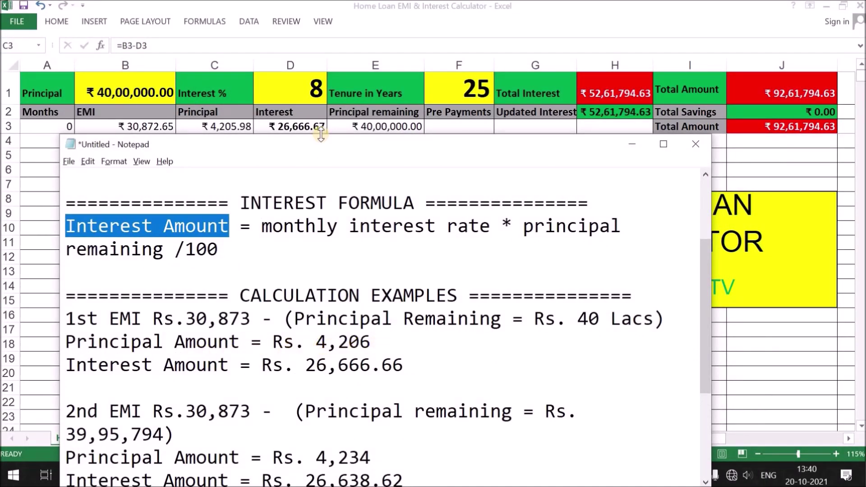
{"action": "left_click_drag", "start_coordinate": [324, 145], "coordinate": [320, 162]}
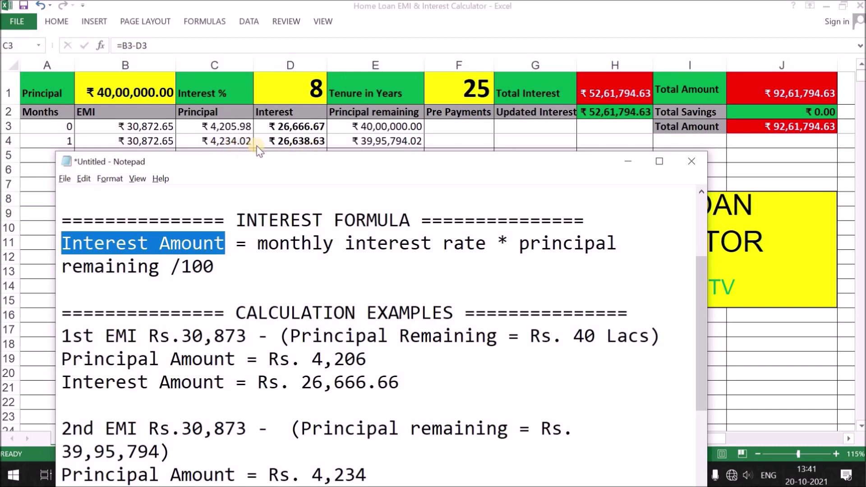
{"action": "scroll", "coordinate": [361, 428], "scroll_direction": "down", "scroll_amount": 1}
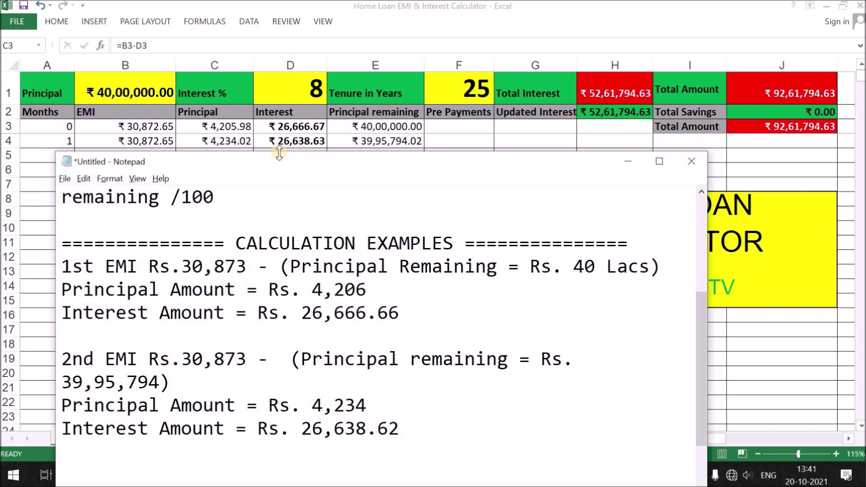
{"action": "left_click", "coordinate": [309, 143]}
{"action": "left_click", "coordinate": [307, 144]}
{"action": "left_click", "coordinate": [355, 200]}
Enter a prepayment of 50000 for month 6 in the Pre Payments column
{"action": "left_click_drag", "start_coordinate": [464, 115], "coordinate": [452, 412]}
{"action": "left_click", "coordinate": [456, 315]}
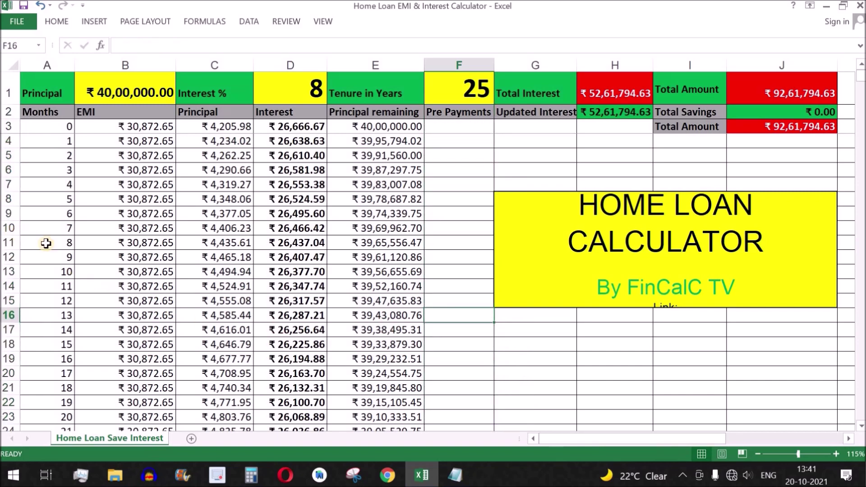
{"action": "left_click", "coordinate": [9, 213]}
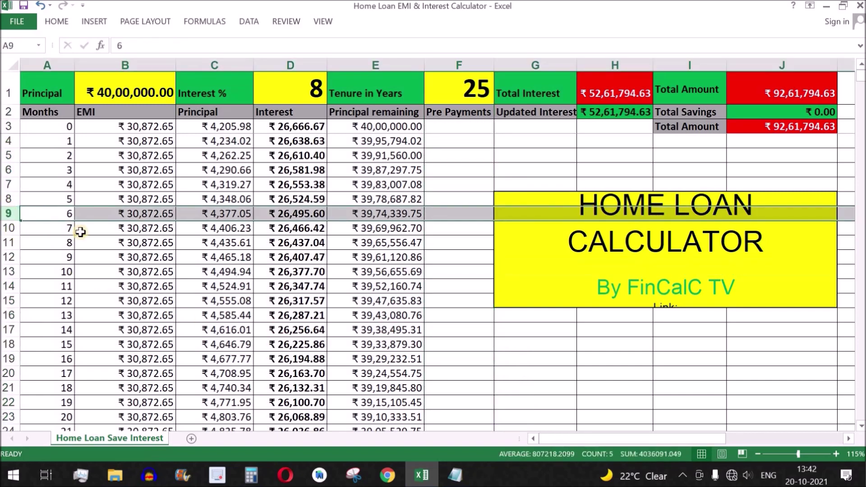
{"action": "left_click", "coordinate": [460, 212]}
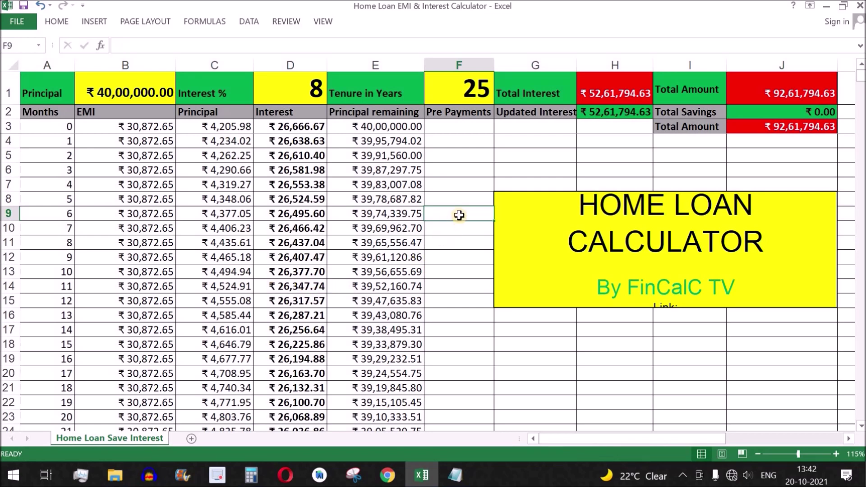
{"action": "type", "text": "50000"}
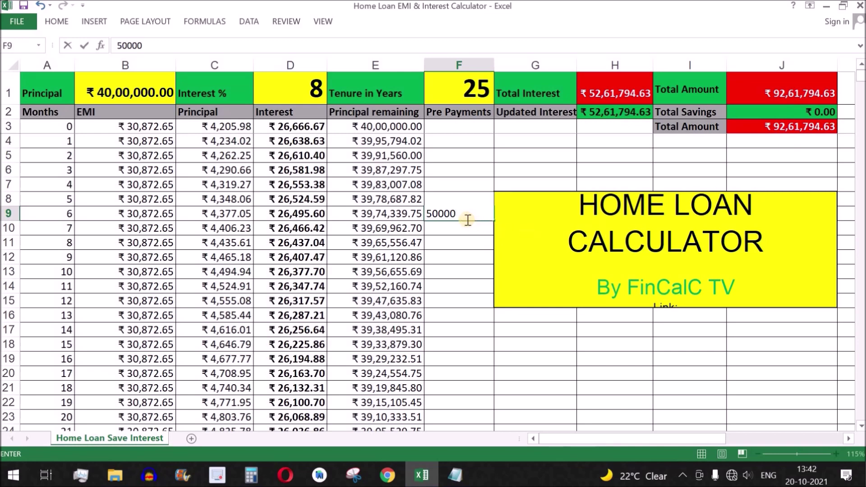
{"action": "key", "text": "Return"}
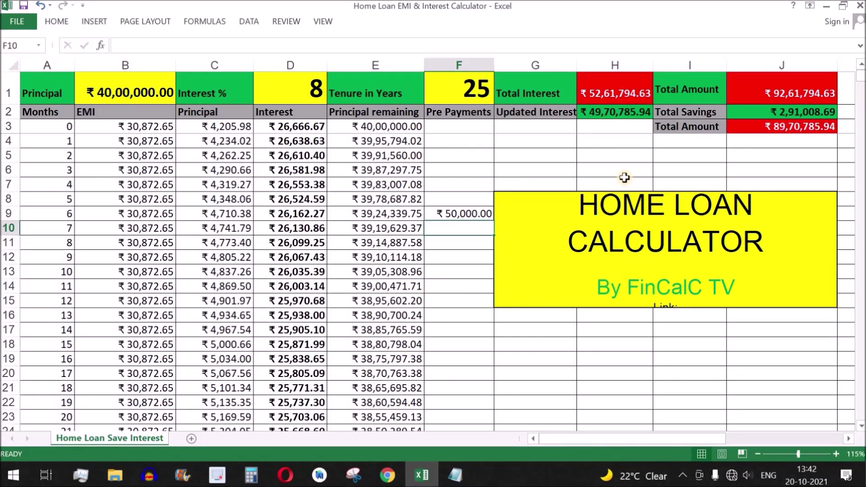
Examine the Total Savings, the loan inputs and the month 6 prepayment row to assess the prepayment's effect
{"action": "left_click", "coordinate": [693, 113]}
{"action": "left_click", "coordinate": [776, 113]}
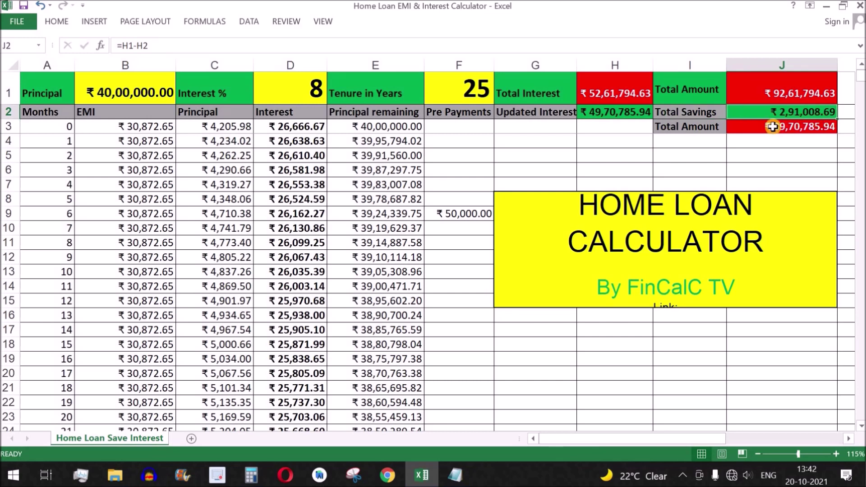
{"action": "left_click_drag", "start_coordinate": [121, 93], "coordinate": [467, 103]}
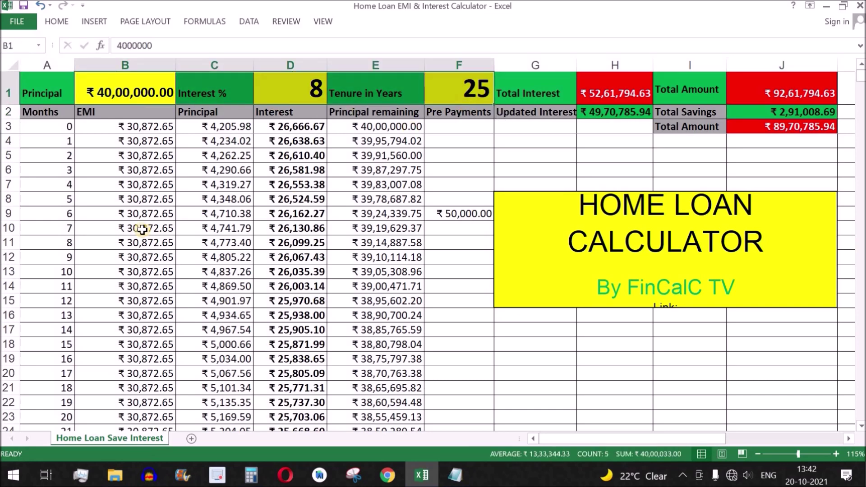
{"action": "left_click", "coordinate": [9, 213]}
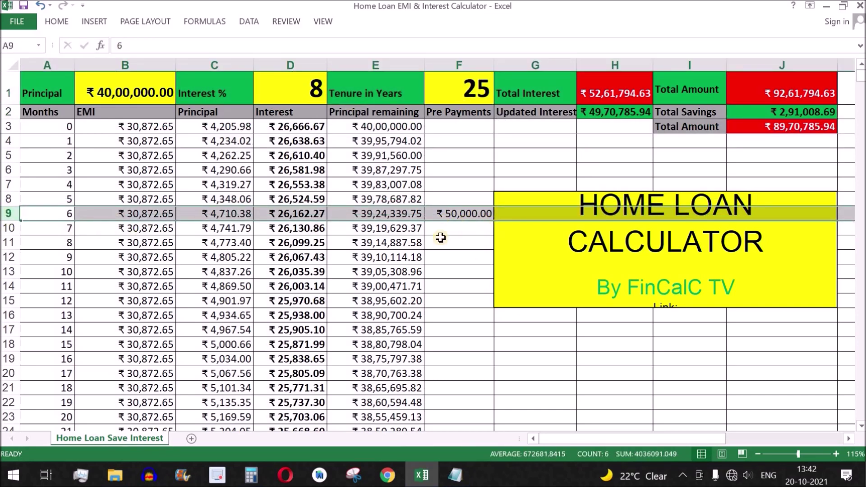
{"action": "left_click", "coordinate": [469, 217]}
{"action": "left_click_drag", "start_coordinate": [463, 212], "coordinate": [456, 302]}
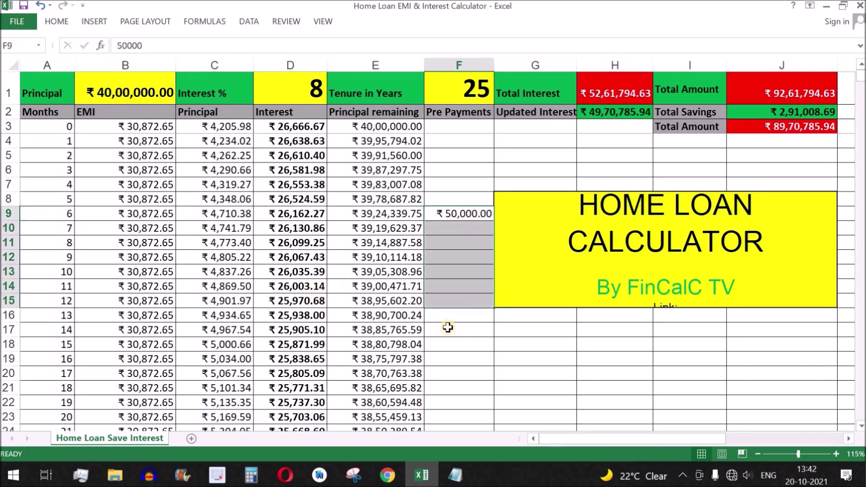
{"action": "left_click", "coordinate": [804, 114]}
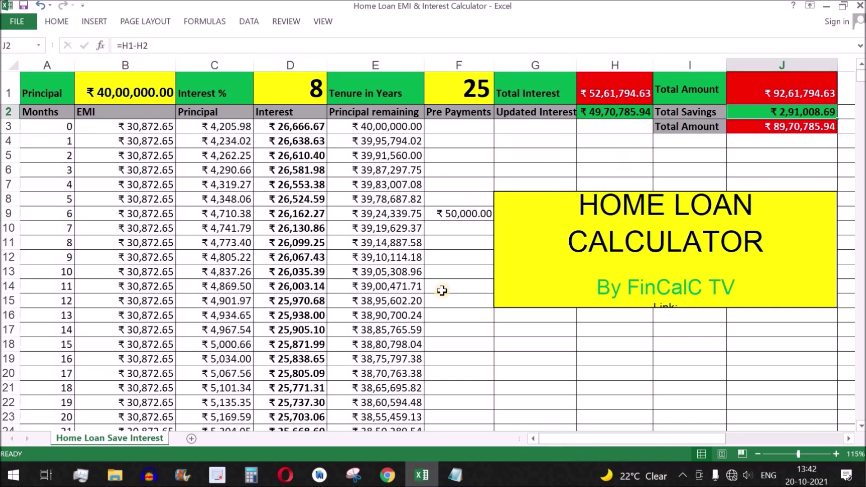
{"action": "left_click", "coordinate": [418, 316]}
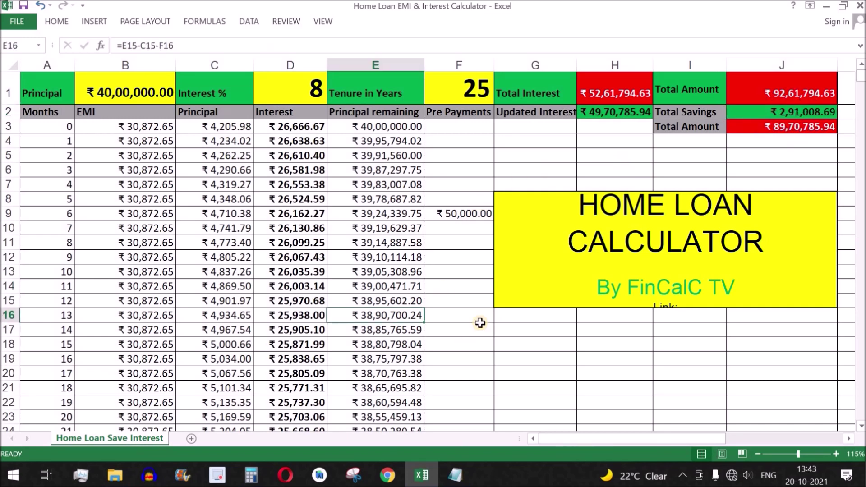
Review the Pre Payments column, compare Total Interest with Updated Interest, and check the Total Savings formula
{"action": "left_click_drag", "start_coordinate": [465, 142], "coordinate": [464, 273]}
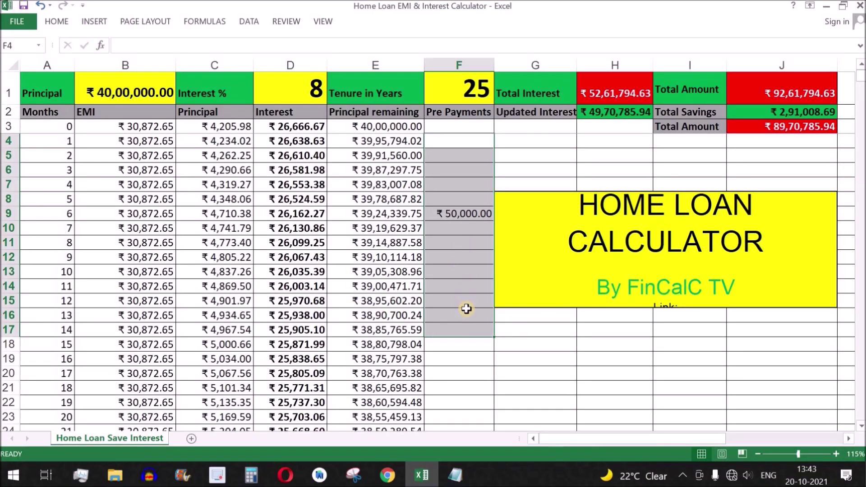
{"action": "left_click_drag", "start_coordinate": [621, 90], "coordinate": [622, 112]}
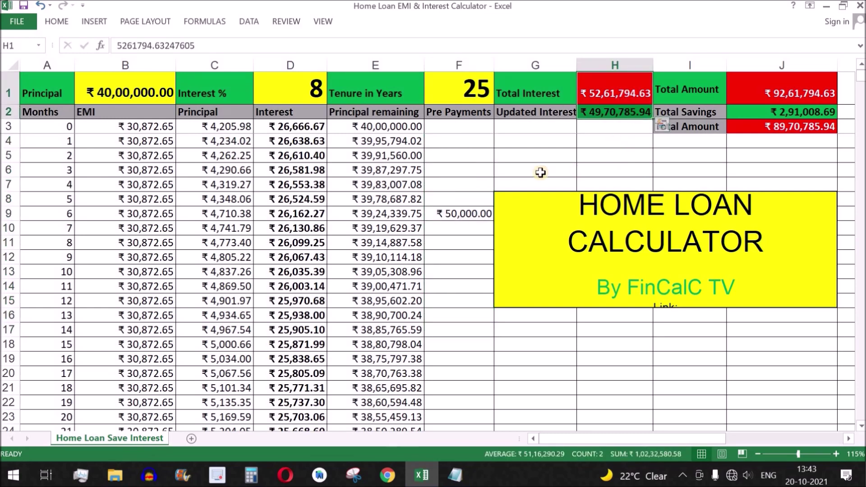
{"action": "key", "text": "Right"}
{"action": "key", "text": "Right"}
{"action": "key", "text": "Down"}
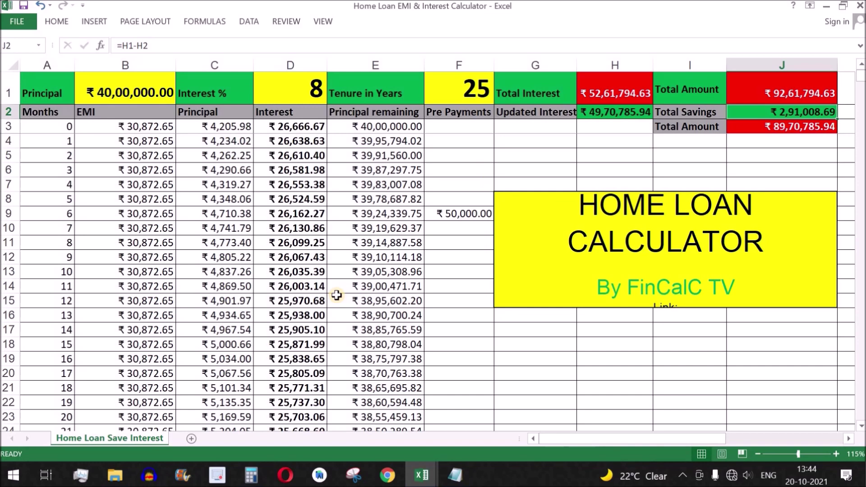
Switch to the Calculators workbook and examine the Old Slabs and New Slabs columns of the income tax sheet
{"action": "key", "text": "ctrl+Tab"}
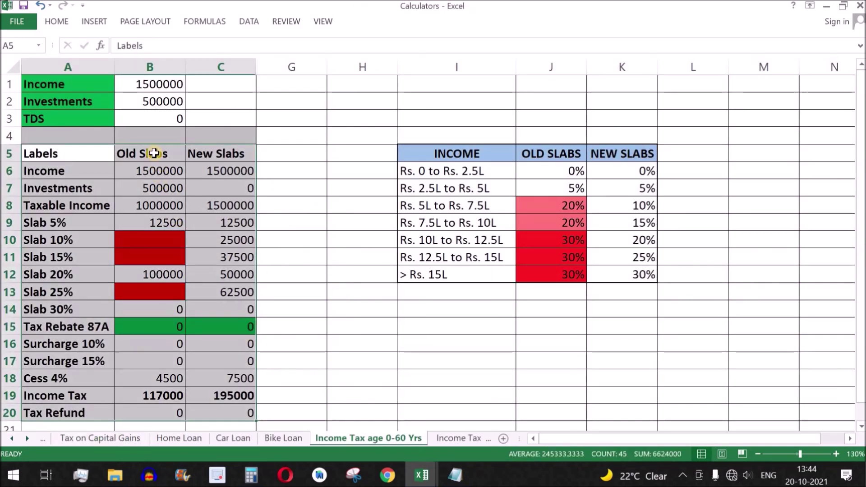
{"action": "left_click", "coordinate": [151, 154]}
{"action": "left_click_drag", "start_coordinate": [158, 151], "coordinate": [227, 388]}
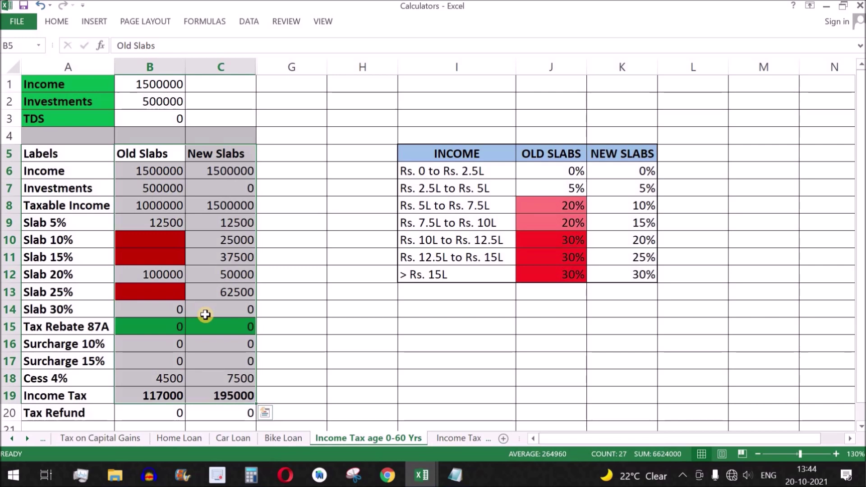
Show the PPF Calculator sheet and examine its Interest column from April through the yearly total
{"action": "left_click", "coordinate": [27, 438]}
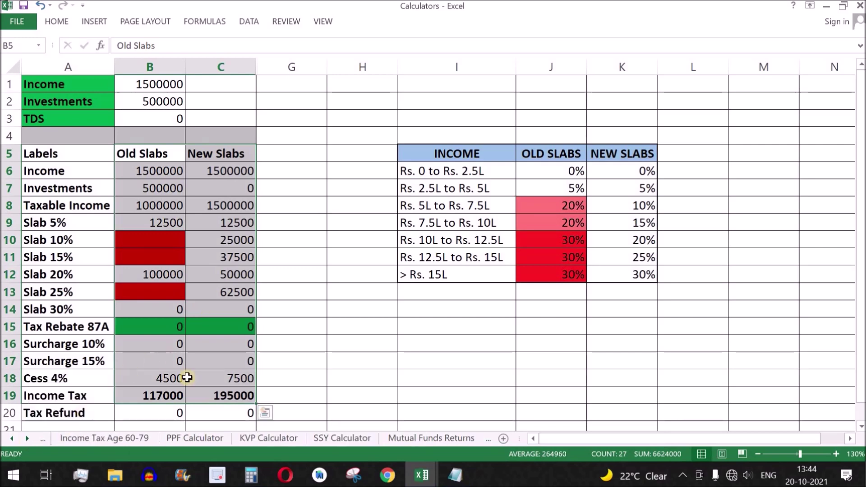
{"action": "left_click", "coordinate": [191, 438]}
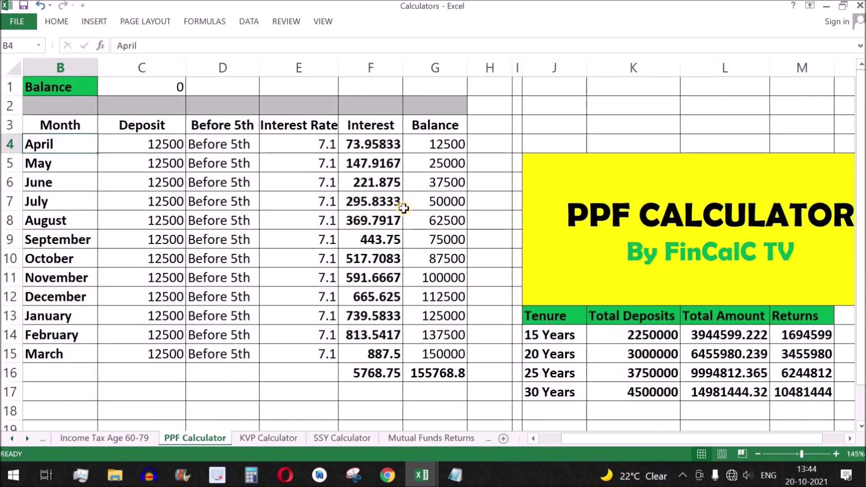
{"action": "left_click_drag", "start_coordinate": [382, 145], "coordinate": [369, 373]}
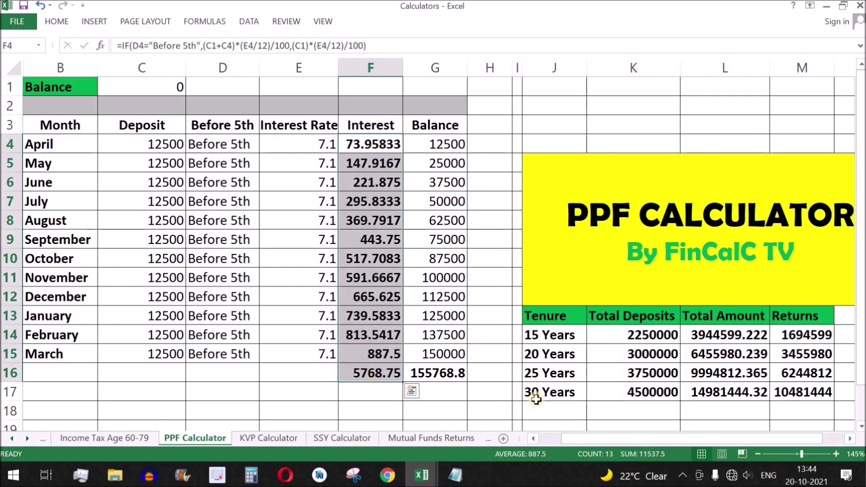
Examine the PPF tenure table, covering total deposits, total amount and returns for 15 to 30 years
{"action": "left_click", "coordinate": [557, 342]}
{"action": "left_click_drag", "start_coordinate": [557, 342], "coordinate": [779, 394]}
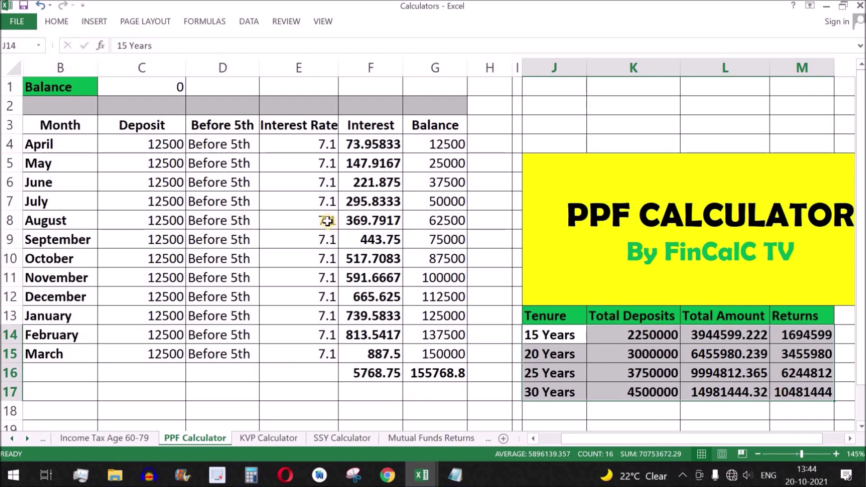
Show the Mutual Funds Returns sheet and examine its Systematic Investment Plan (SIP) and Lumpsum tables
{"action": "left_click", "coordinate": [435, 441]}
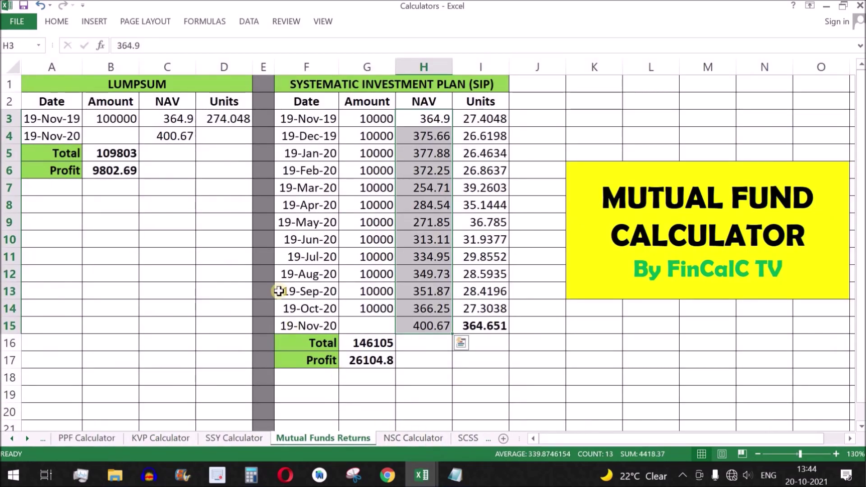
{"action": "left_click", "coordinate": [311, 224]}
{"action": "left_click", "coordinate": [372, 86]}
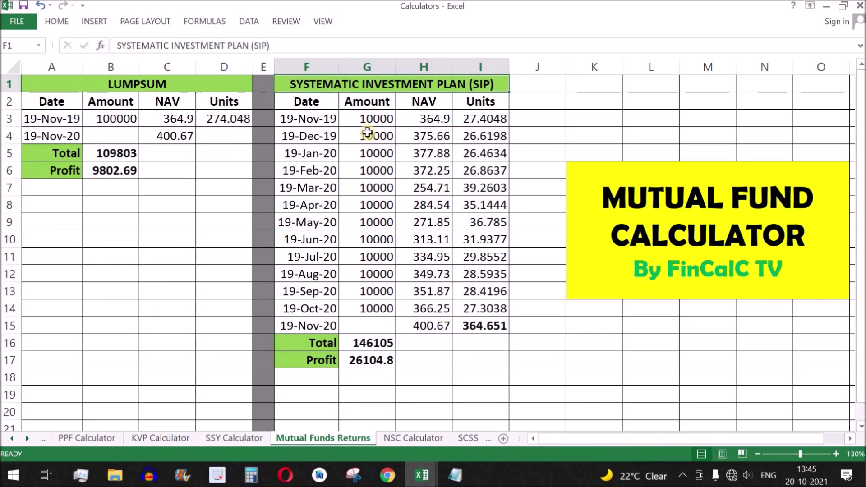
{"action": "left_click_drag", "start_coordinate": [396, 84], "coordinate": [408, 361]}
{"action": "left_click", "coordinate": [151, 89]}
{"action": "left_click_drag", "start_coordinate": [154, 98], "coordinate": [166, 169]}
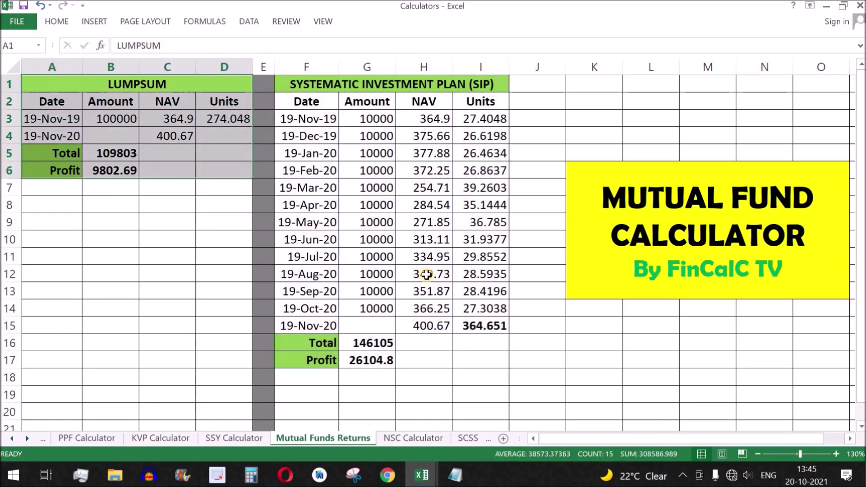
Show the Car Loan sheet and examine its EMI, Principal and Interest columns and the Prepayments column
{"action": "left_click", "coordinate": [27, 438]}
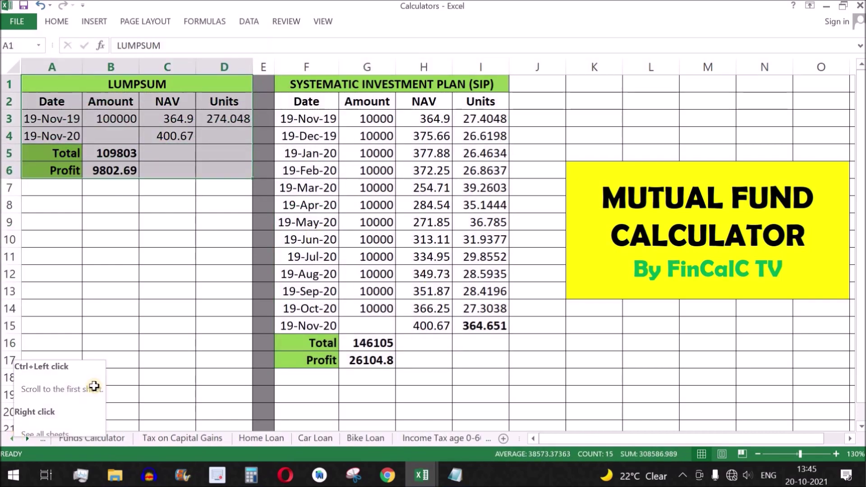
{"action": "left_click", "coordinate": [317, 438]}
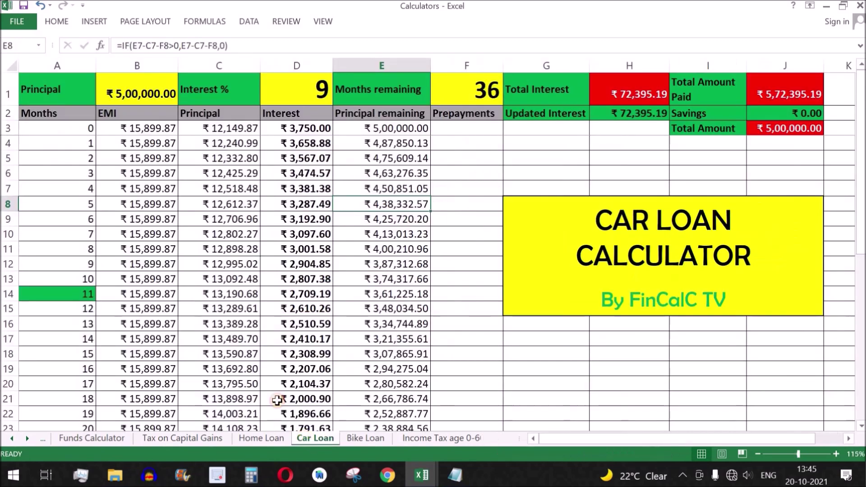
{"action": "left_click_drag", "start_coordinate": [135, 129], "coordinate": [312, 399]}
{"action": "left_click_drag", "start_coordinate": [467, 116], "coordinate": [468, 346]}
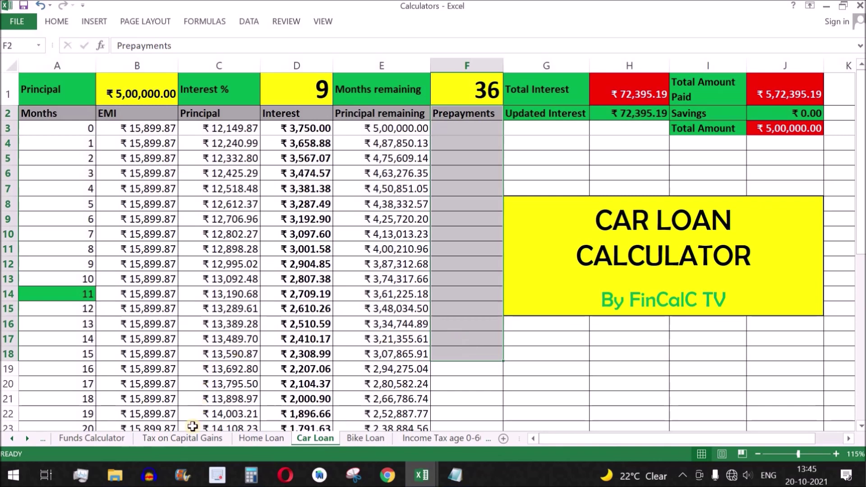
Show the Tax on Capital Gains sheet and examine the STCG and LTCG income tax tables for equity and debt mutual funds
{"action": "left_click", "coordinate": [177, 438]}
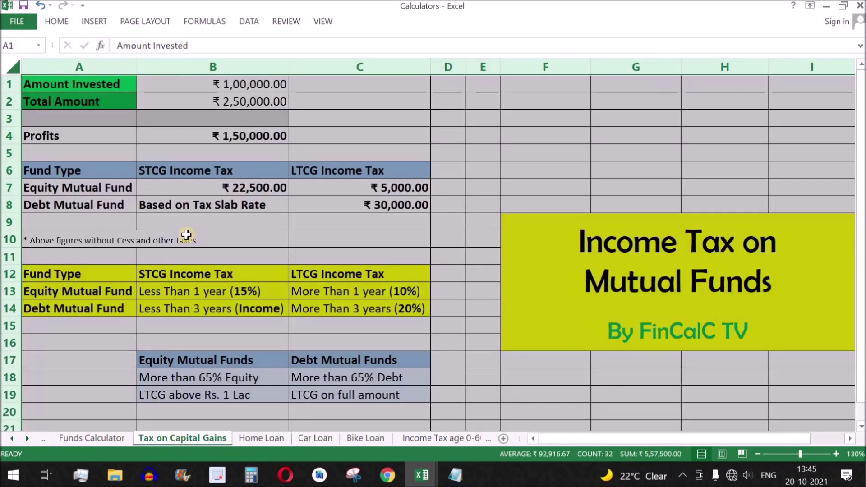
{"action": "left_click", "coordinate": [203, 173]}
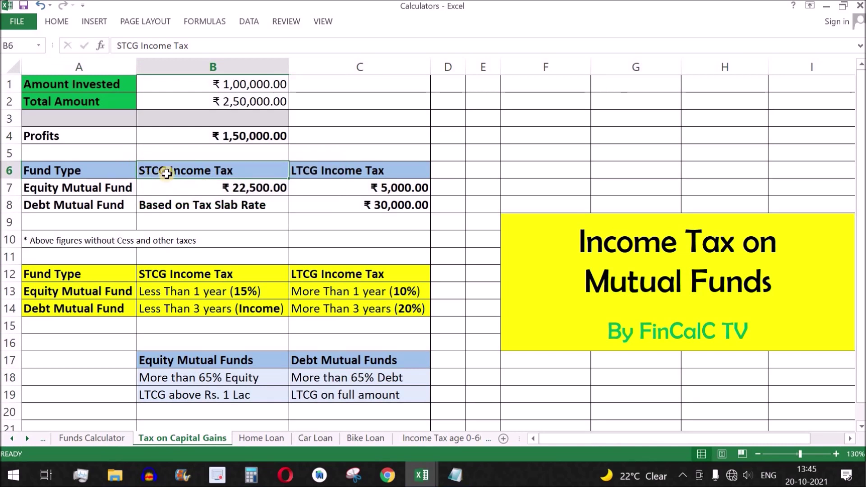
{"action": "left_click_drag", "start_coordinate": [225, 170], "coordinate": [350, 311]}
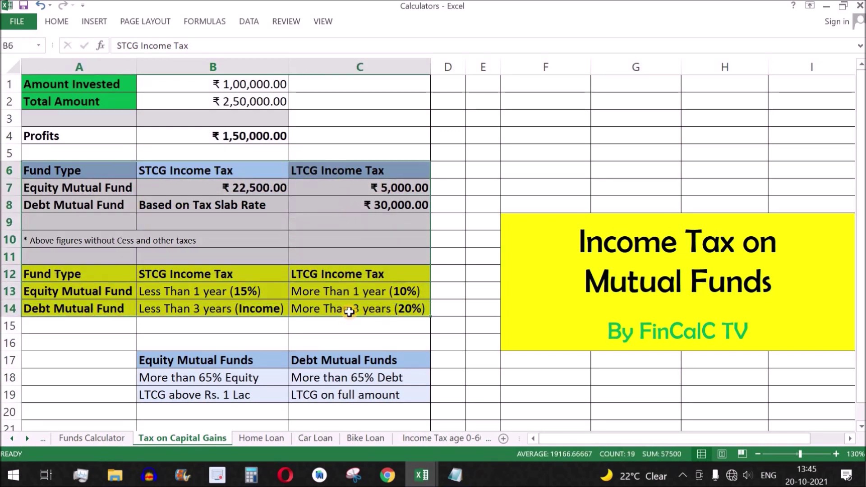